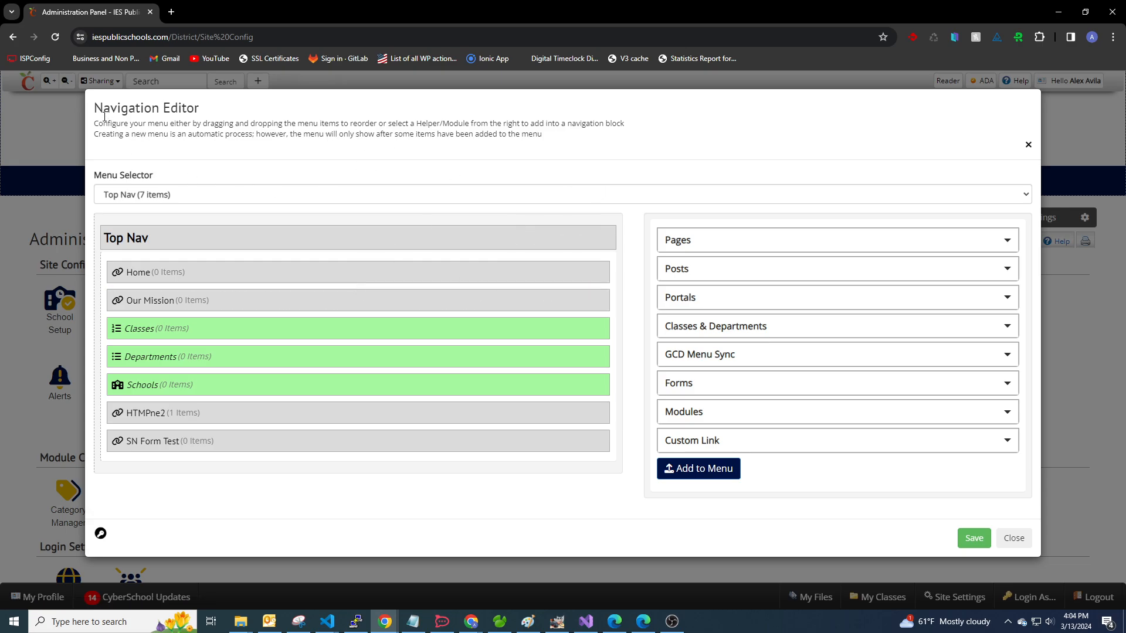
# Read the Navigation Editor's title and its instructions on reordering items and creating a new menu.
pyautogui.moveTo(96, 108); pyautogui.dragTo(226, 113)
pyautogui.click(182, 110)
pyautogui.moveTo(97, 126); pyautogui.dragTo(641, 125)
pyautogui.click(551, 138)
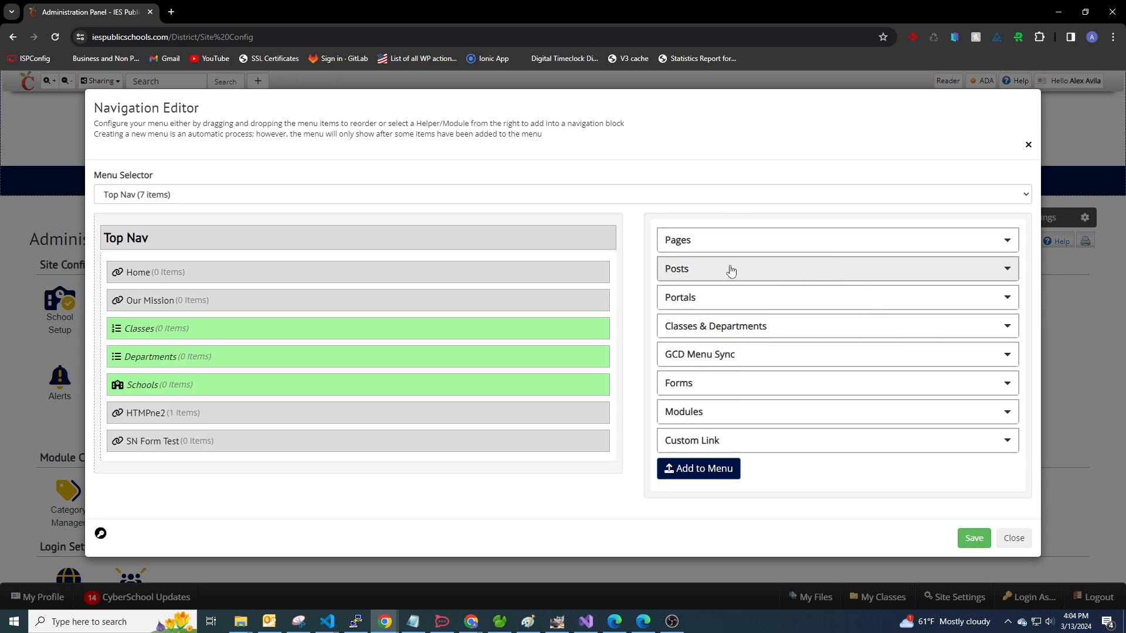
pyautogui.moveTo(95, 141); pyautogui.dragTo(473, 136)
pyautogui.click(395, 156)
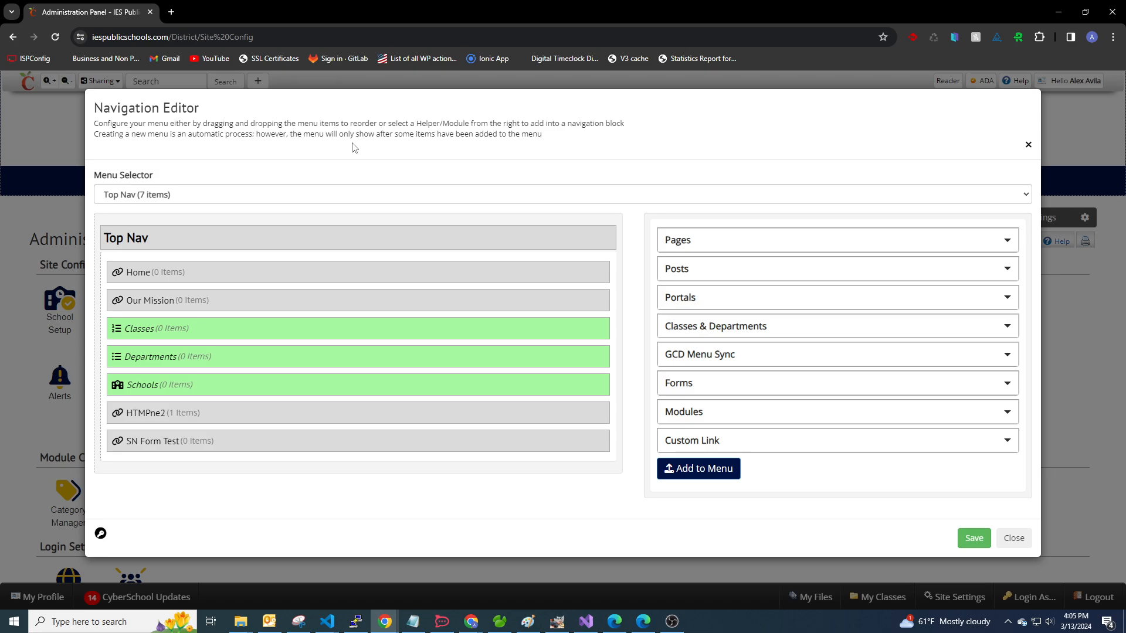
# View the items of the Navigation menu and of the Quick Links menu.
pyautogui.click(157, 201)
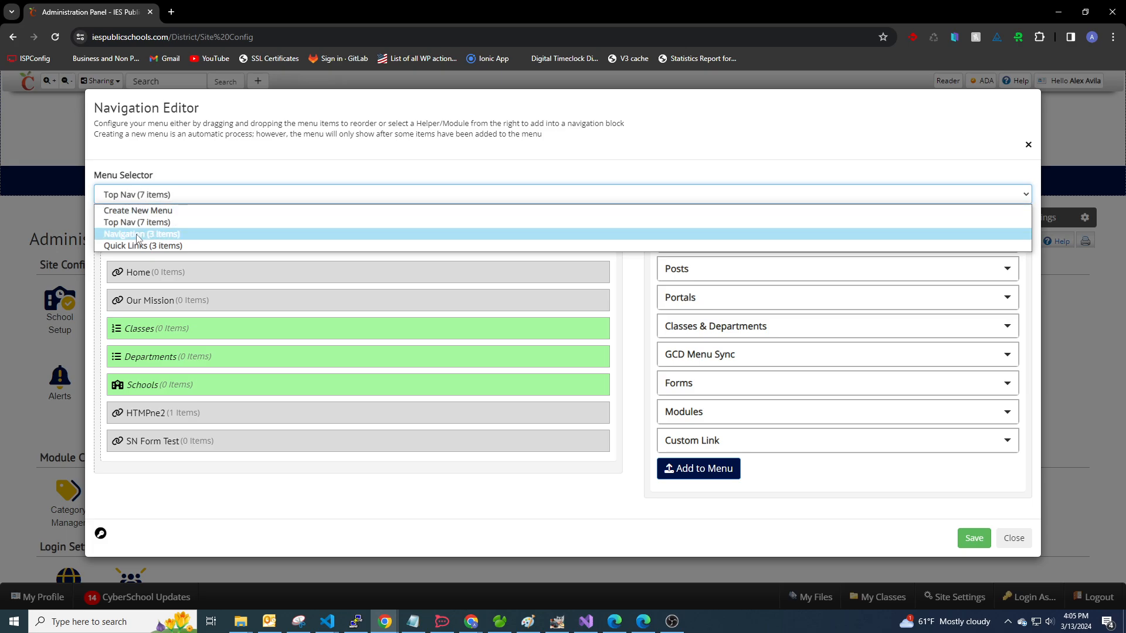
pyautogui.click(189, 234)
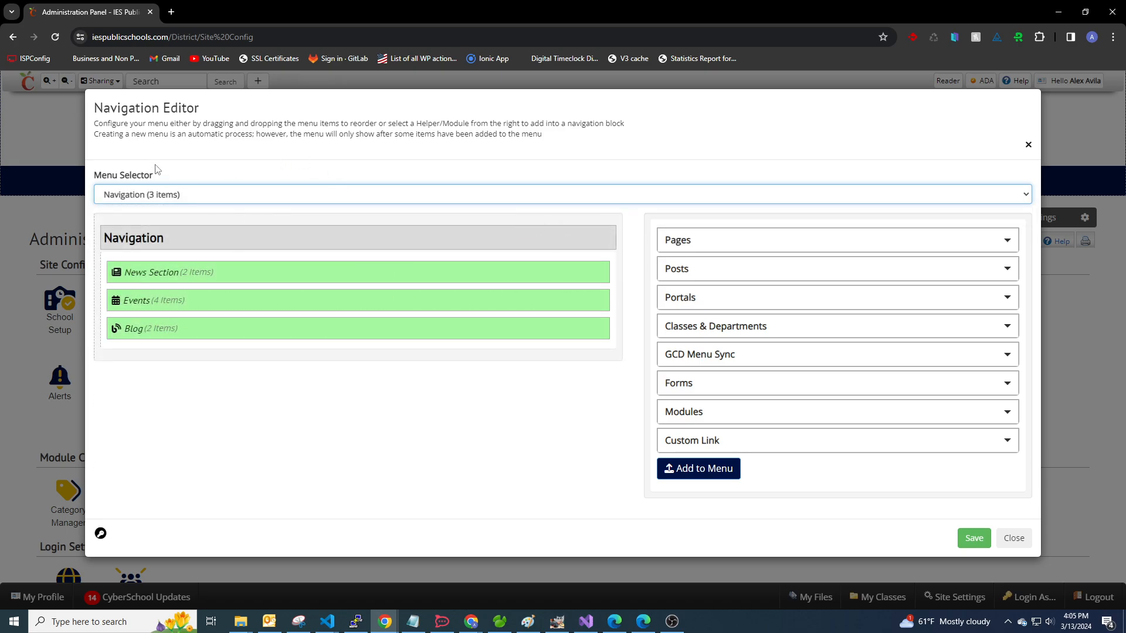
pyautogui.click(160, 195)
pyautogui.click(160, 247)
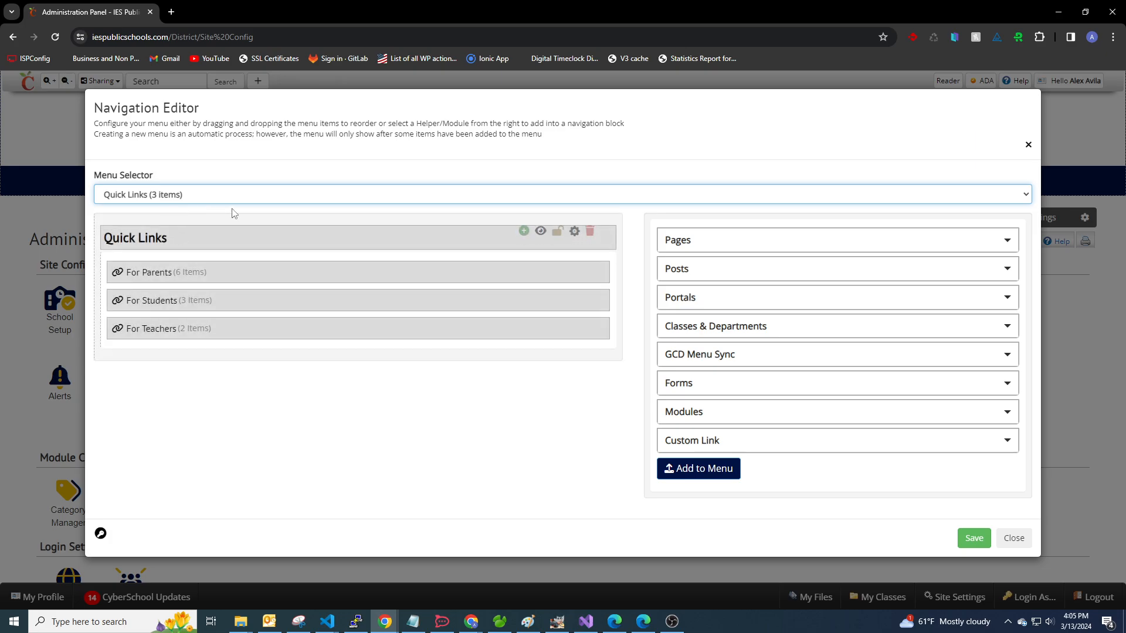
pyautogui.click(176, 195)
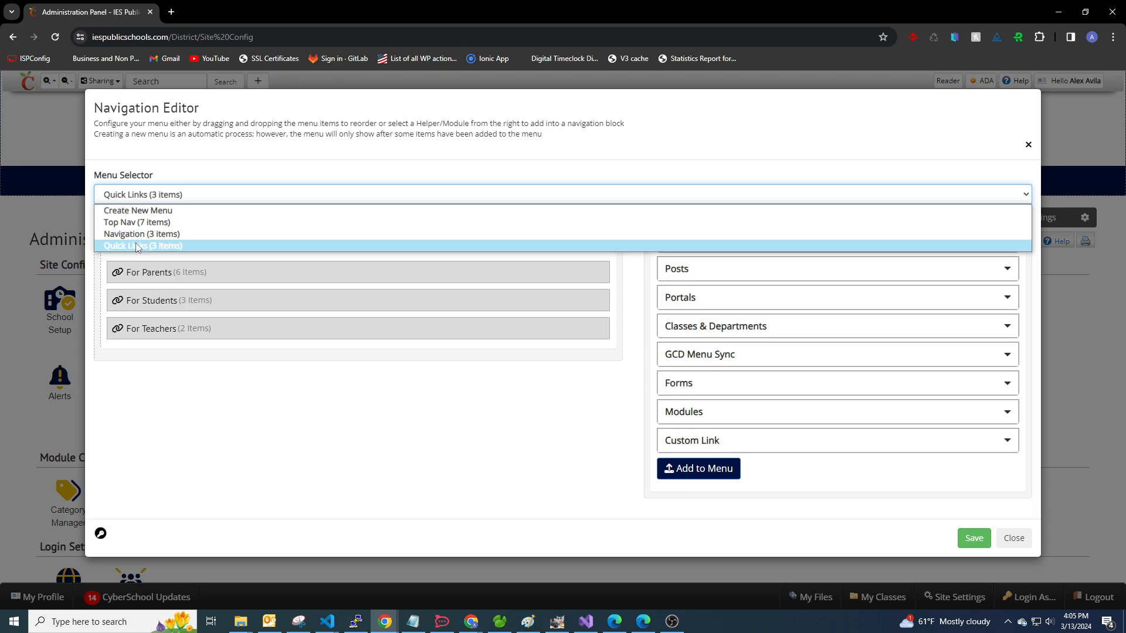
pyautogui.click(193, 397)
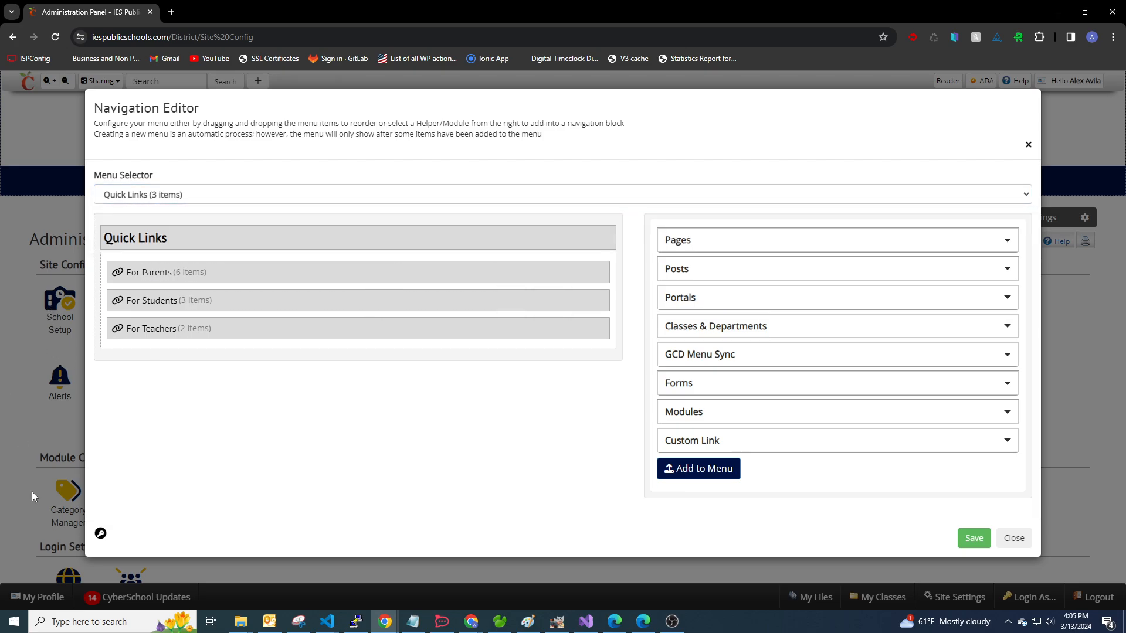
# Create a new empty menu and switch the editor back to the Top Nav menu.
pyautogui.click(163, 195)
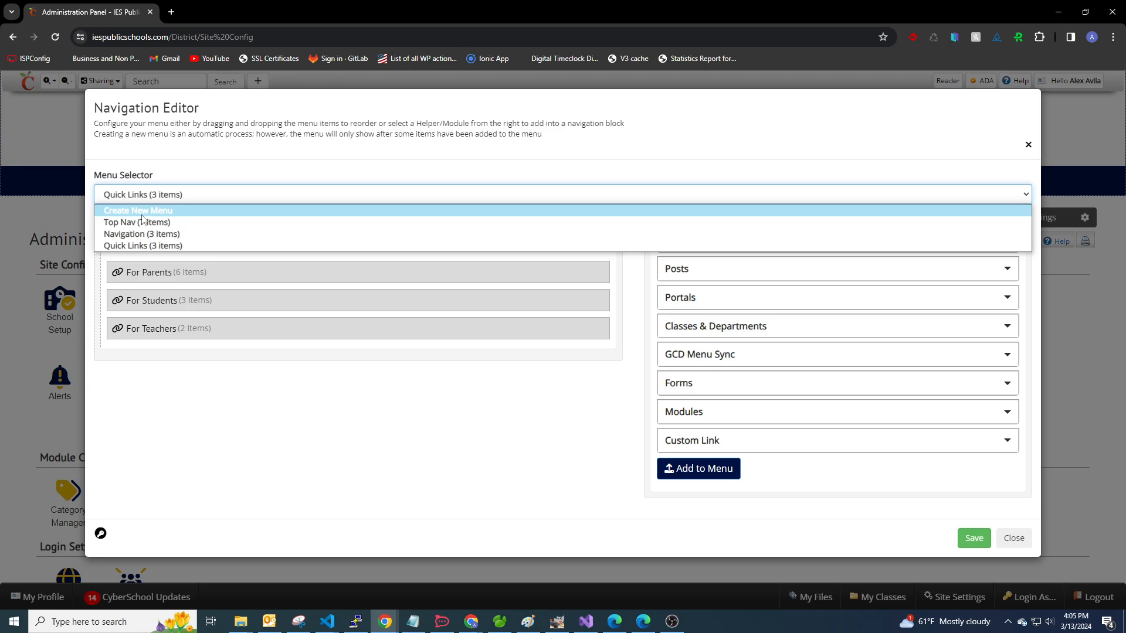
pyautogui.click(142, 214)
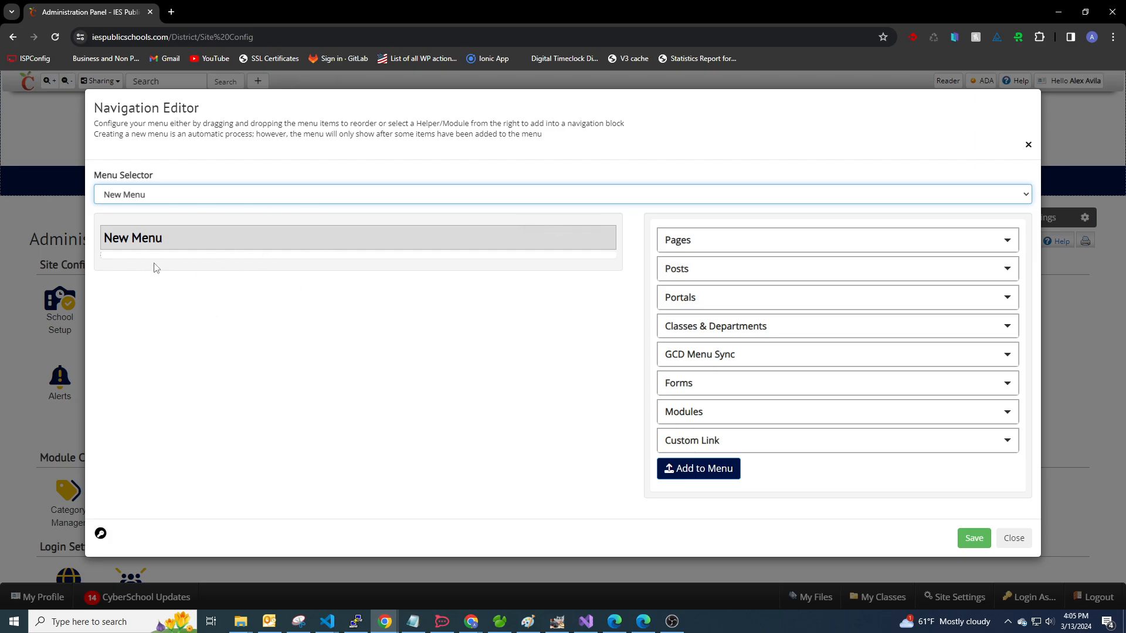
pyautogui.click(178, 203)
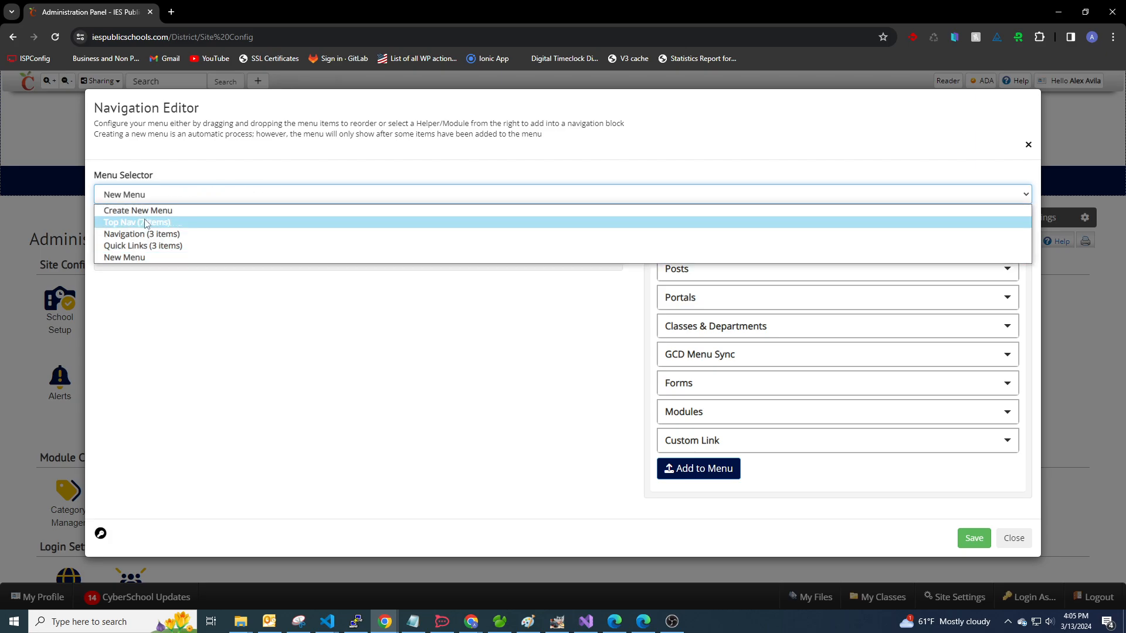
pyautogui.click(182, 221)
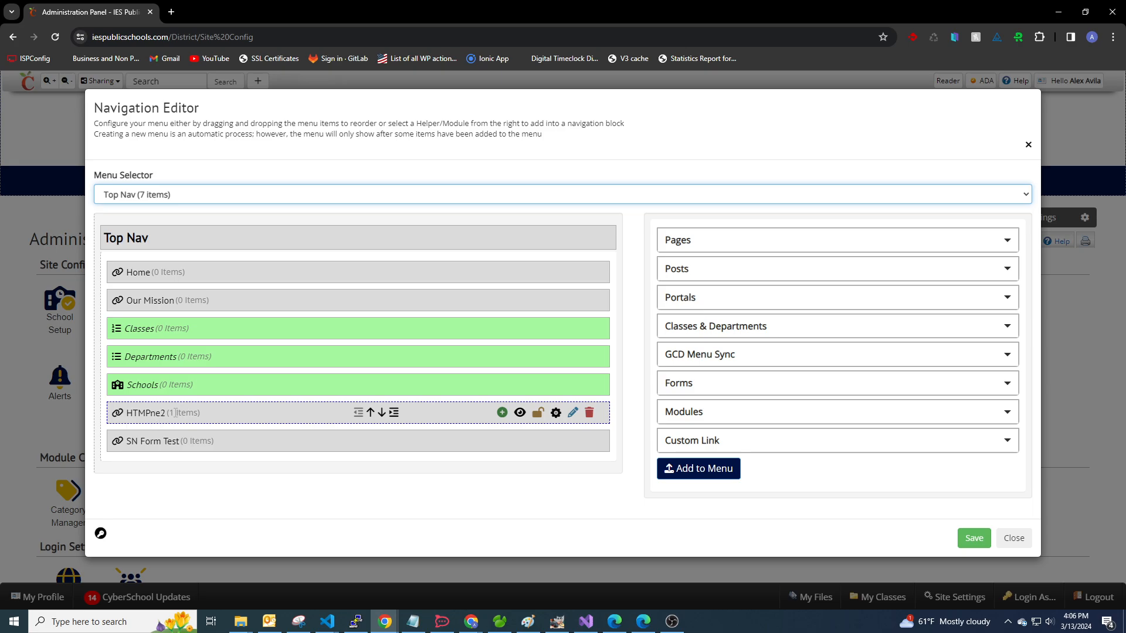
# Expand the sub-items of HTMPne2 and close the Navigation Editor to compare with the site's navigation bar.
pyautogui.click(217, 418)
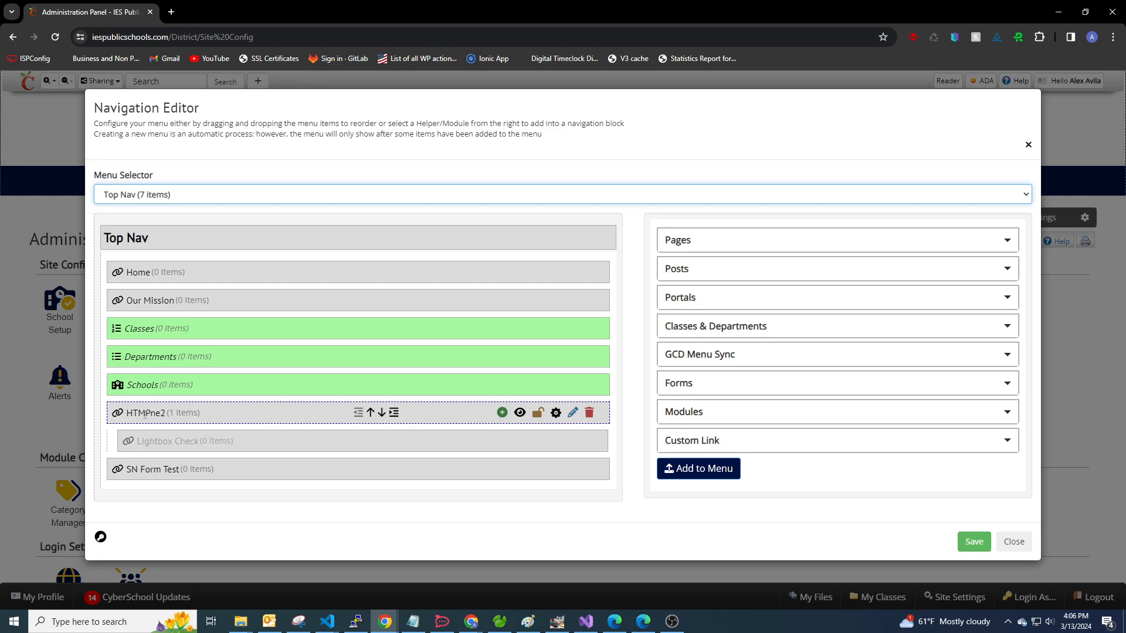
pyautogui.click(1027, 147)
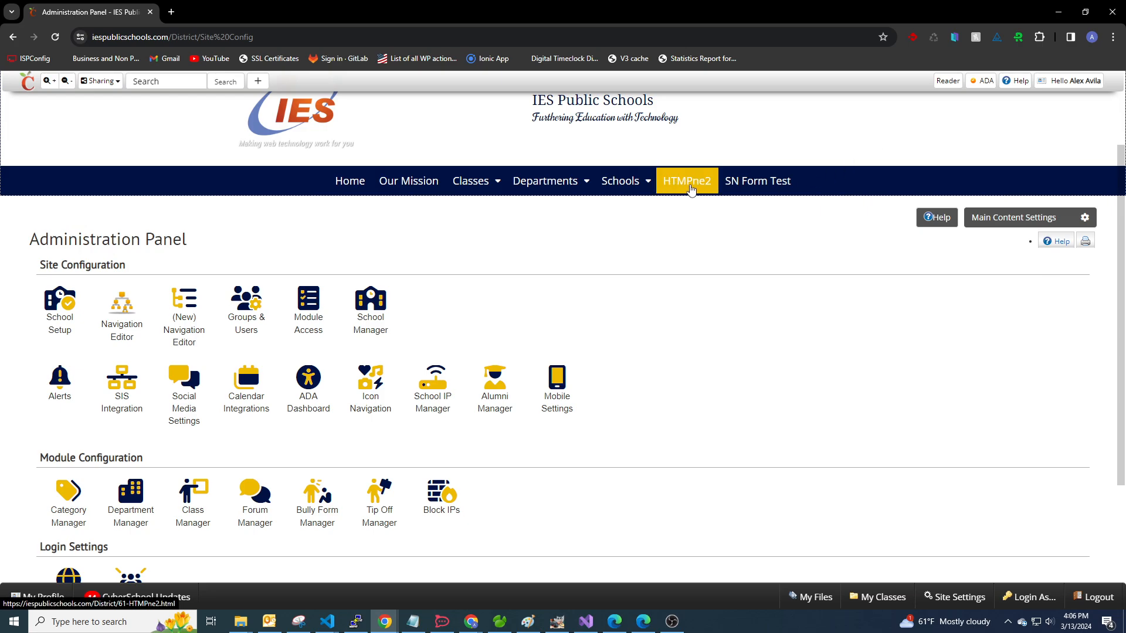
# Reopen the new Navigation Editor and toggle the display of the sub-items under HTMPne2.
pyautogui.click(184, 328)
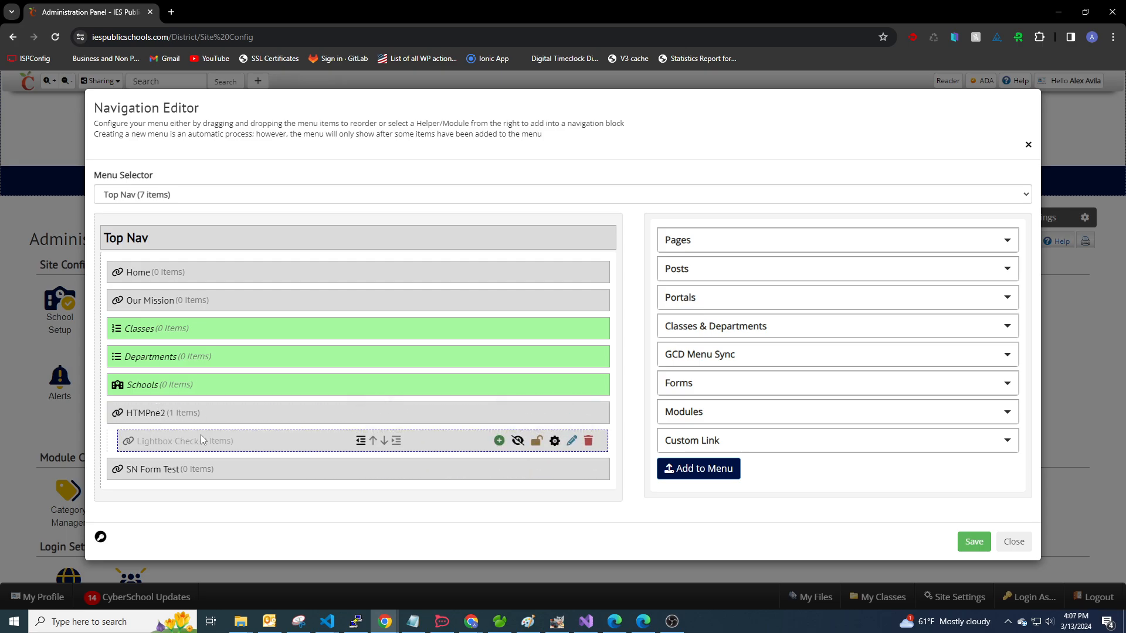
pyautogui.click(206, 410)
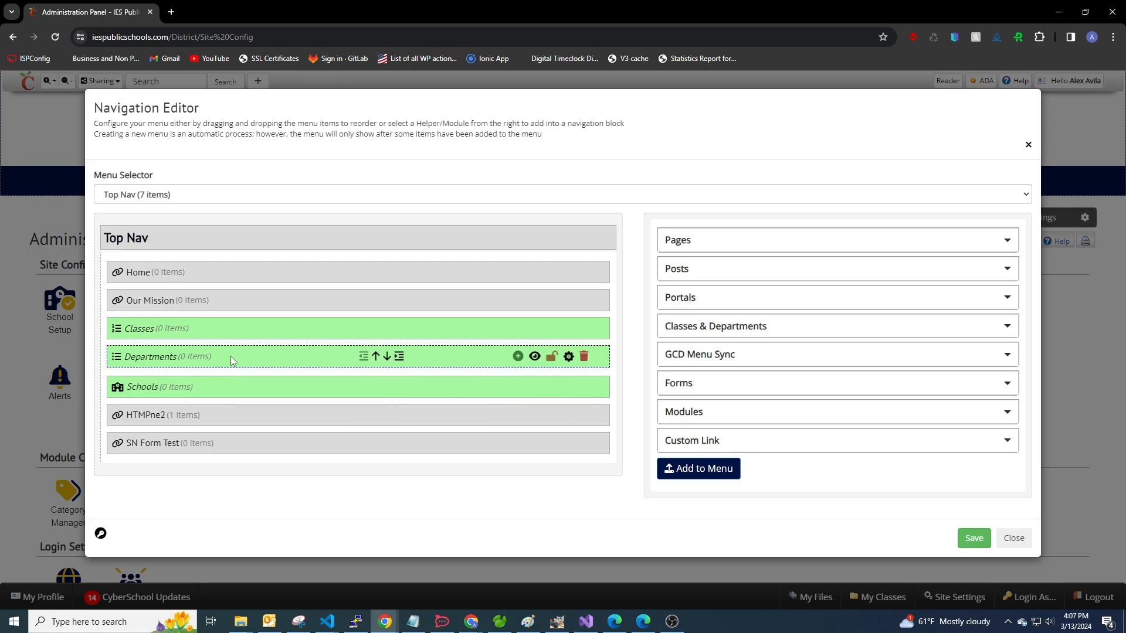
pyautogui.click(225, 409)
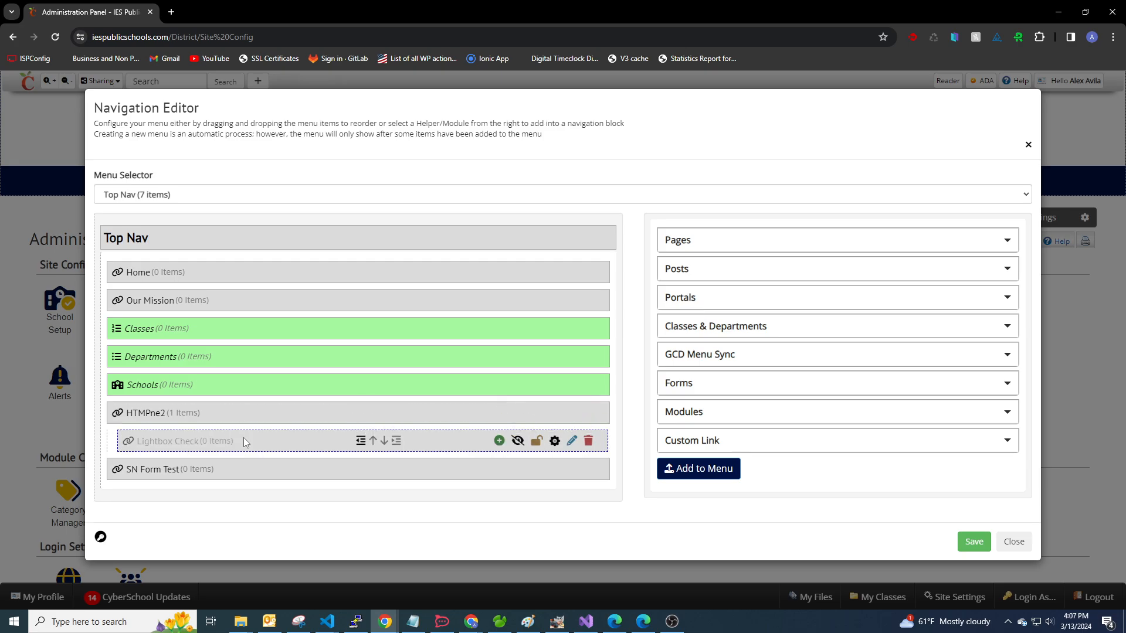
pyautogui.click(211, 410)
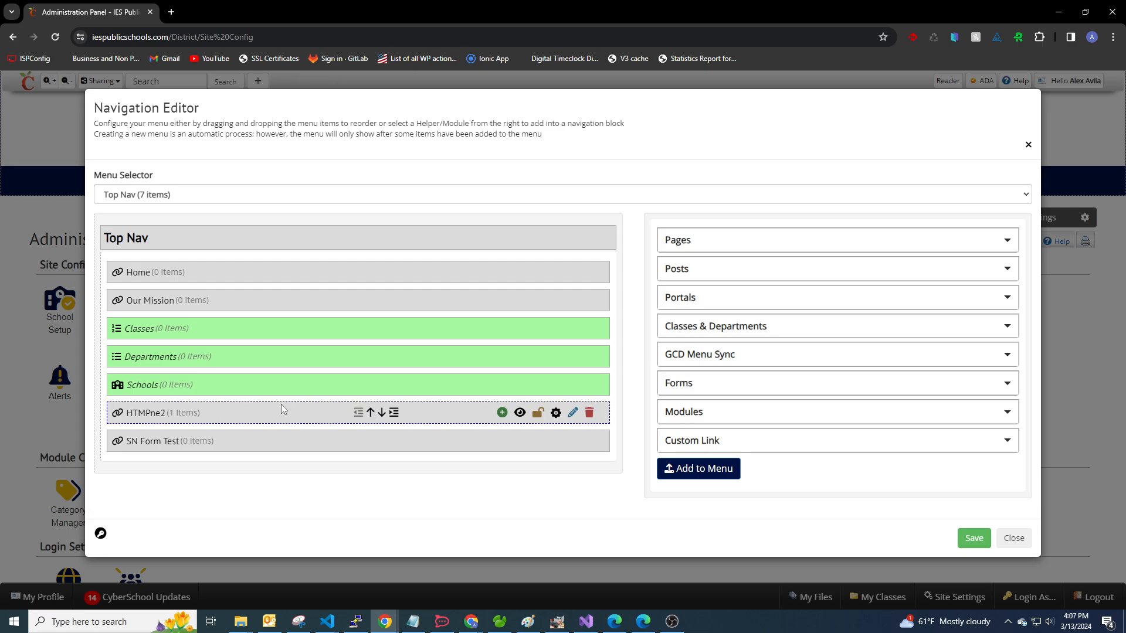
# Move HTMPne2 below SN Form Test in Top Nav and move it back above it.
pyautogui.moveTo(256, 418)
pyautogui.mouseDown()
pyautogui.moveTo(262, 302)
pyautogui.moveTo(254, 454)
pyautogui.moveTo(257, 429)
pyautogui.mouseUp()
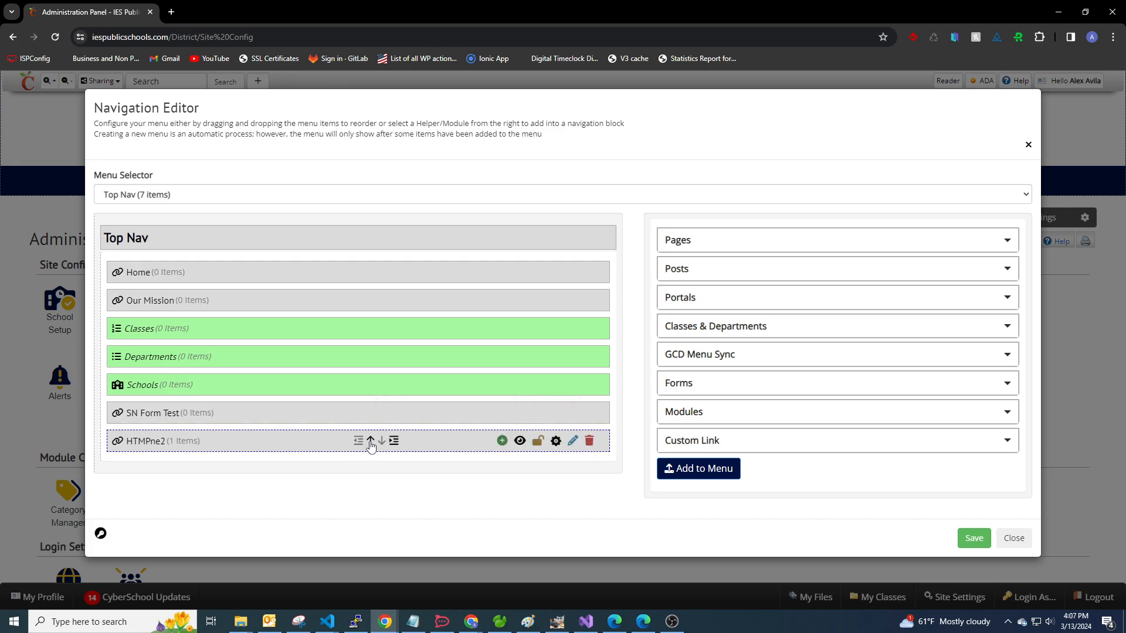
pyautogui.click(371, 440)
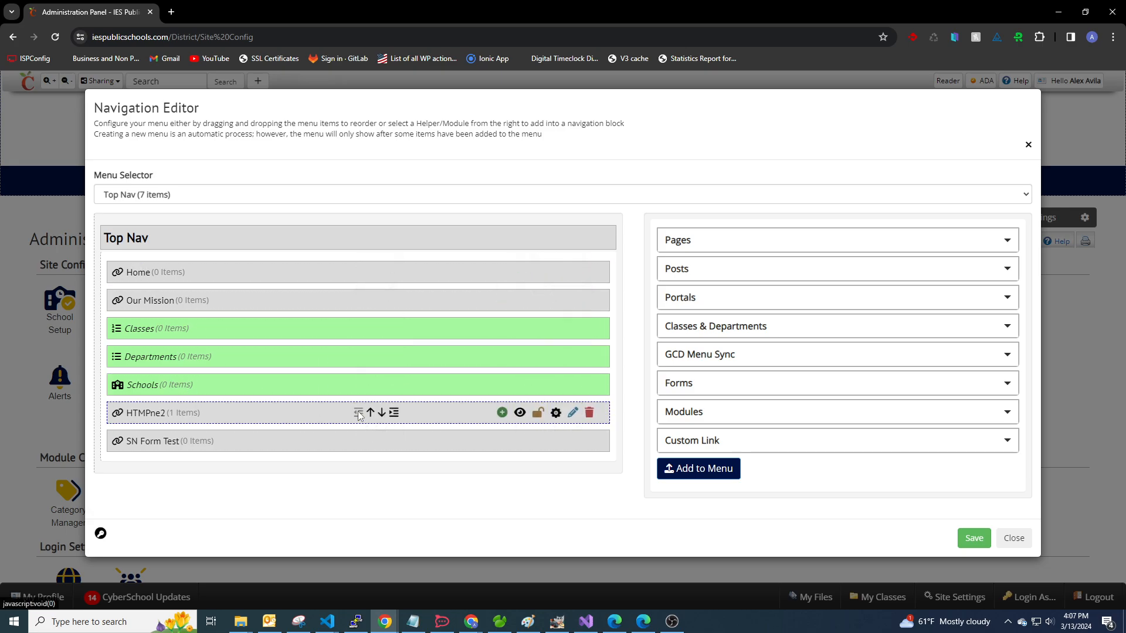
# Nest HTMPne2 under Schools and return it to the top level of Top Nav.
pyautogui.click(394, 413)
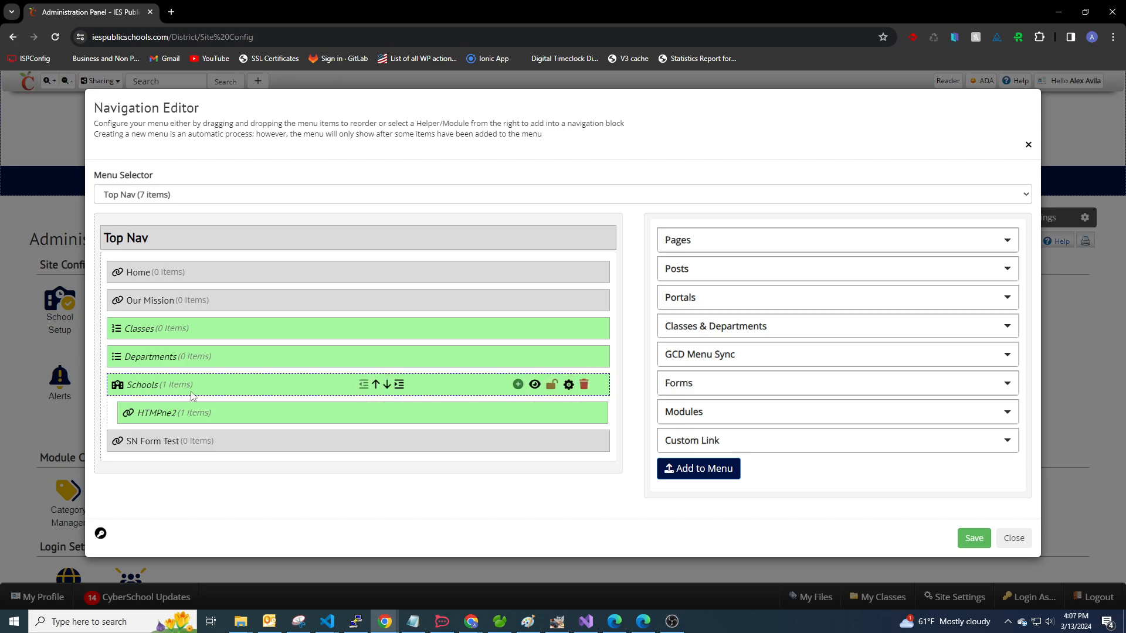
pyautogui.click(360, 412)
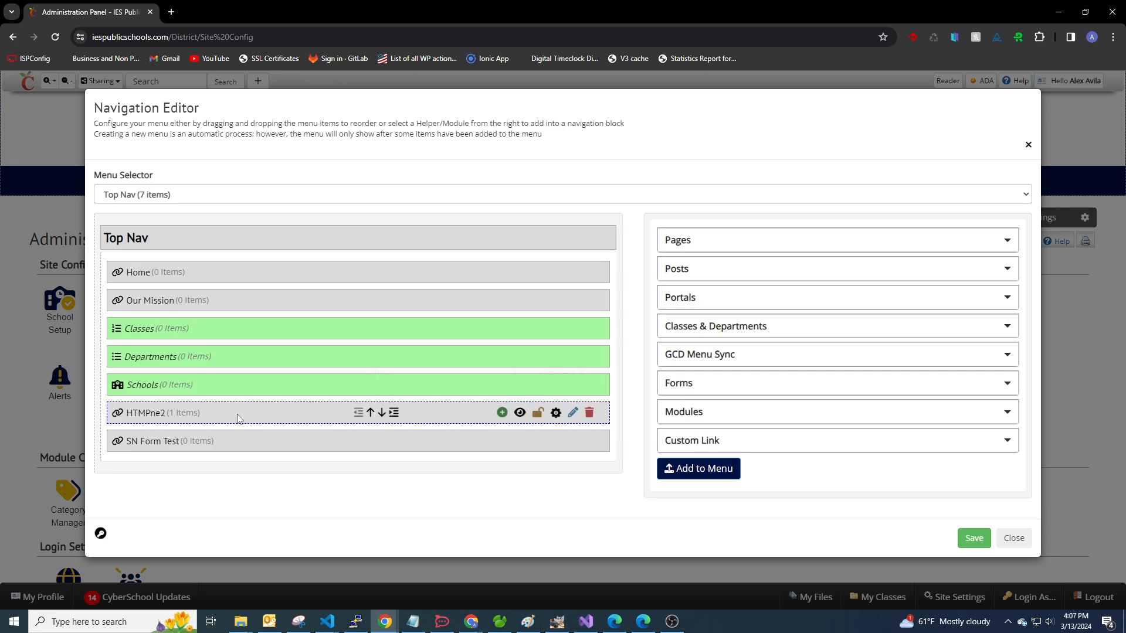
pyautogui.moveTo(247, 411)
pyautogui.mouseDown()
pyautogui.moveTo(244, 376)
pyautogui.moveTo(240, 420)
pyautogui.moveTo(240, 373)
pyautogui.moveTo(239, 418)
pyautogui.moveTo(241, 404)
pyautogui.mouseUp()
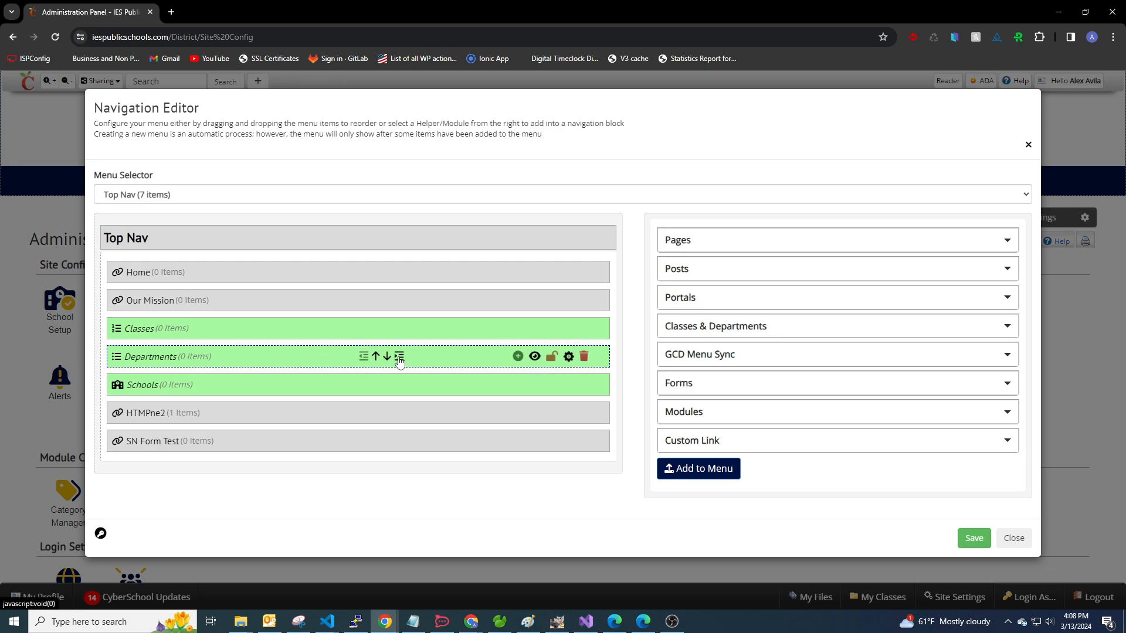
# Nest Departments under Classes and try collapsing and expanding the sub-items of Classes.
pyautogui.click(399, 357)
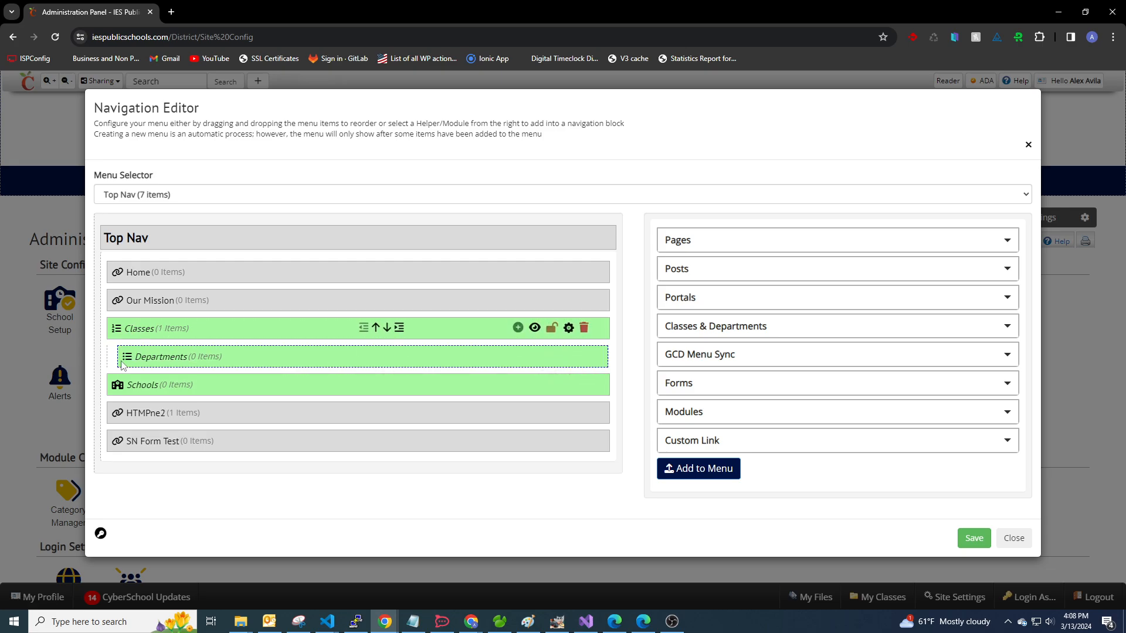
pyautogui.moveTo(207, 389)
pyautogui.mouseDown()
pyautogui.moveTo(216, 364)
pyautogui.moveTo(218, 384)
pyautogui.moveTo(196, 403)
pyautogui.moveTo(200, 391)
pyautogui.mouseUp()
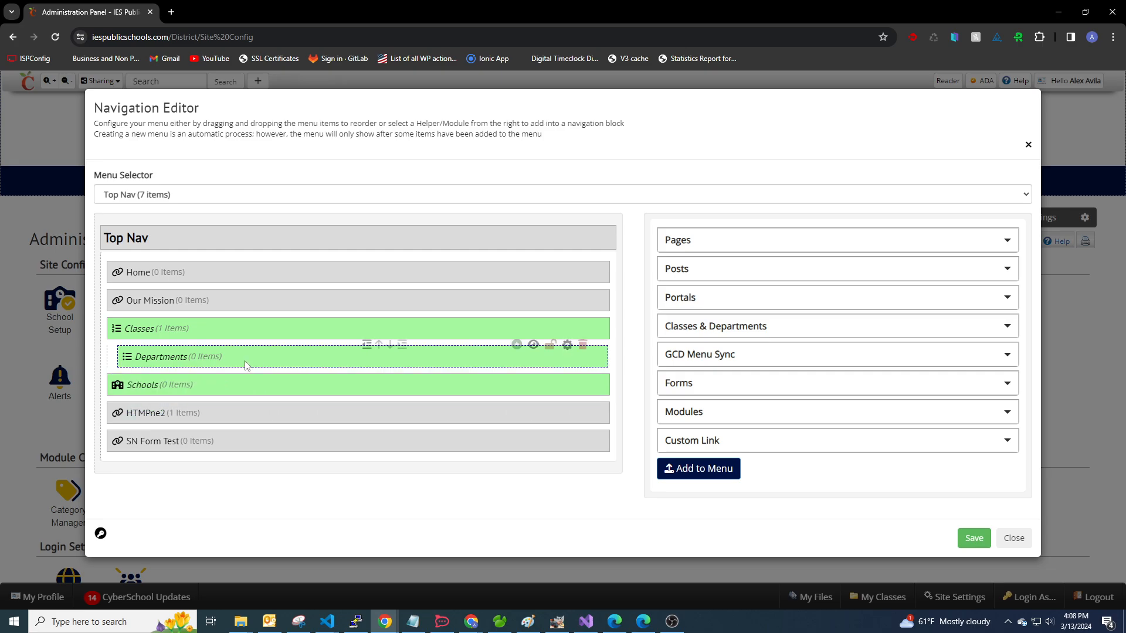
pyautogui.click(194, 331)
pyautogui.click(193, 331)
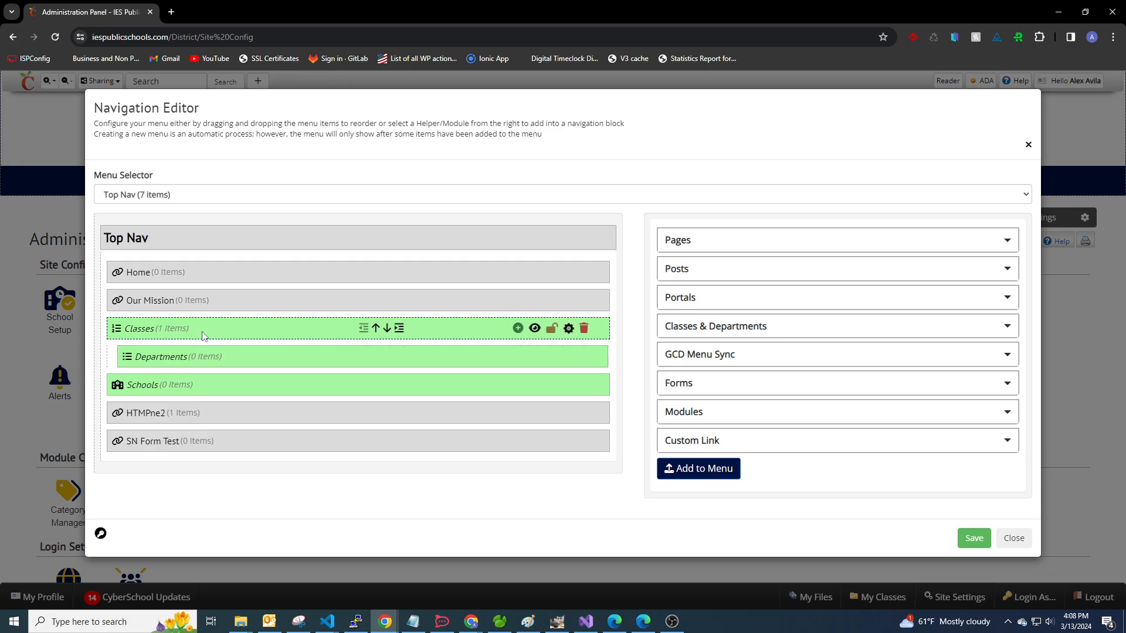
pyautogui.click(201, 329)
pyautogui.click(201, 329)
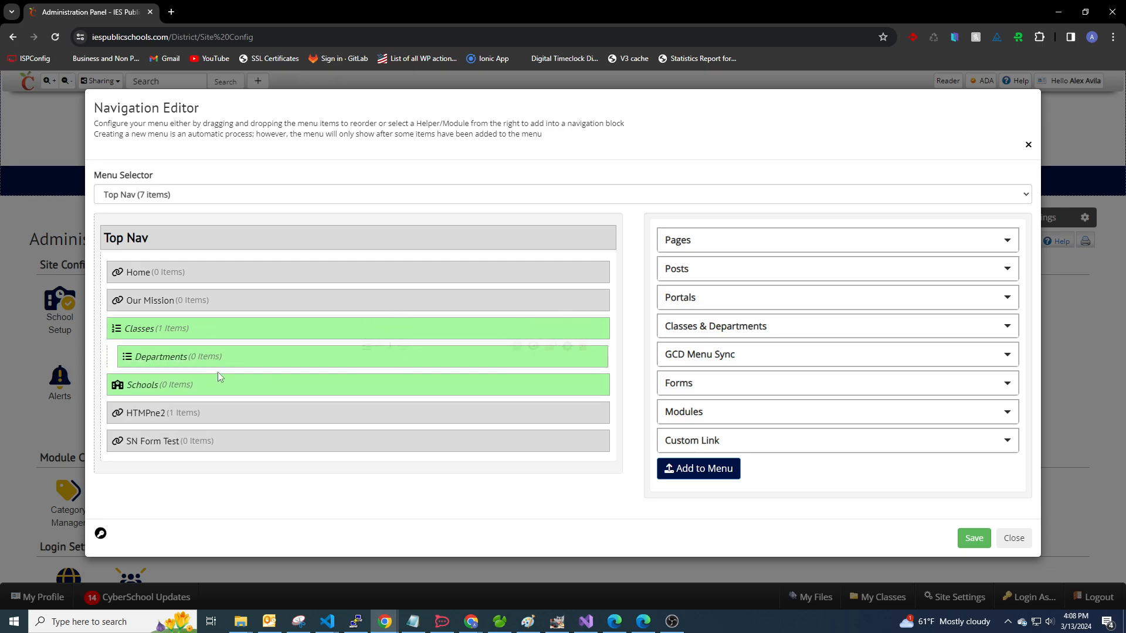
pyautogui.click(228, 335)
pyautogui.click(277, 339)
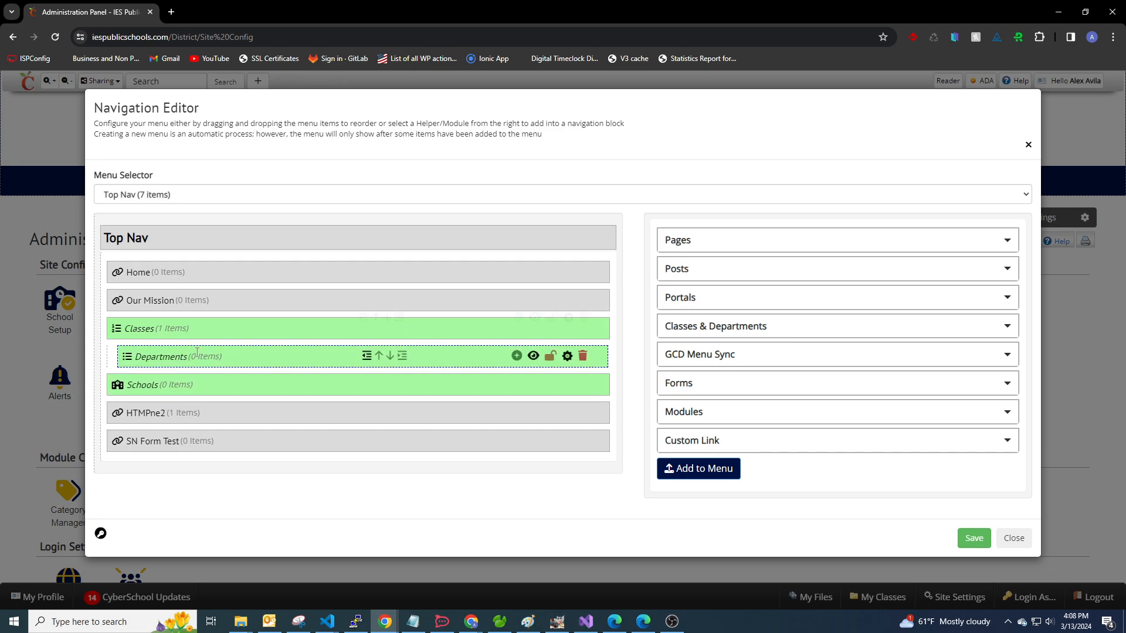
# Return Departments from under Classes to the top level of Top Nav.
pyautogui.click(363, 357)
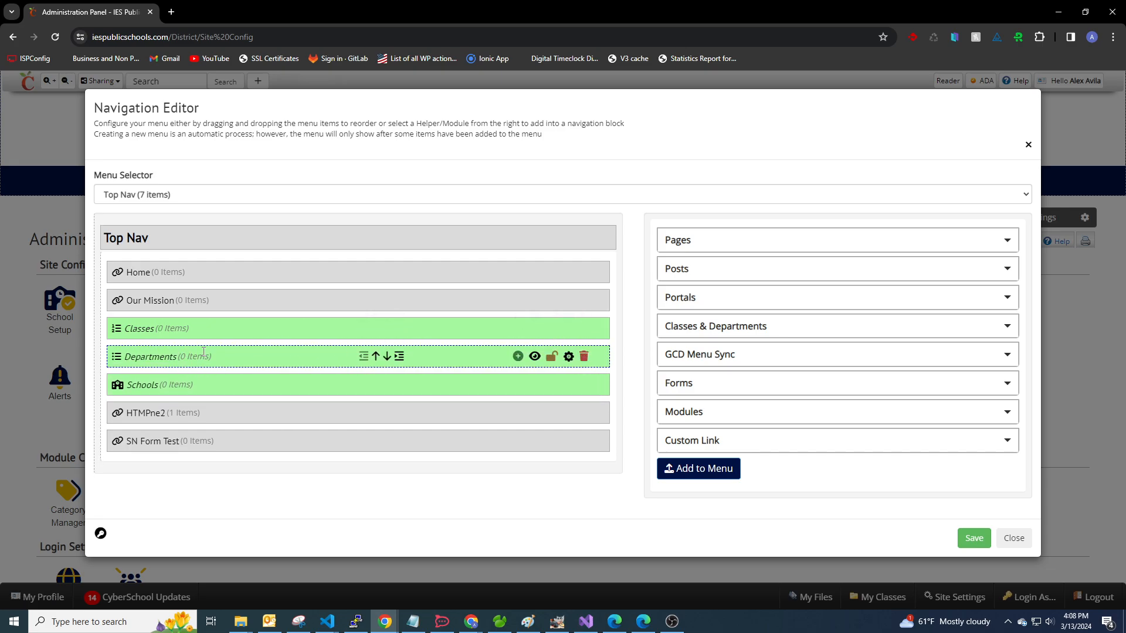
pyautogui.click(279, 337)
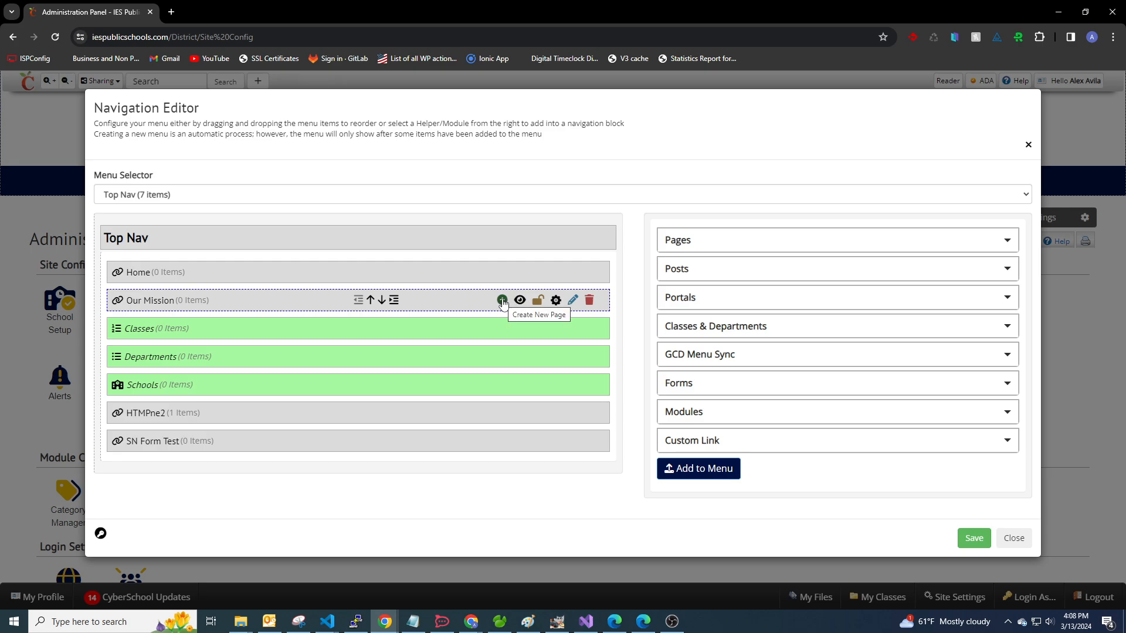
# Hide the Our Mission item and show it again, and make it private and public again.
pyautogui.click(502, 300)
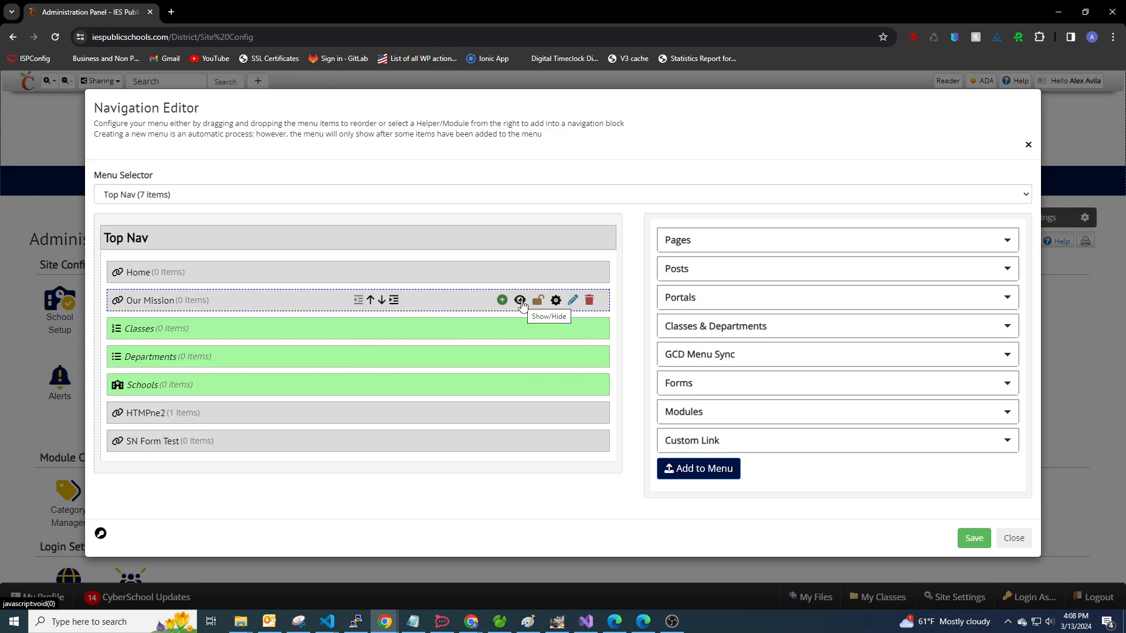
pyautogui.click(520, 301)
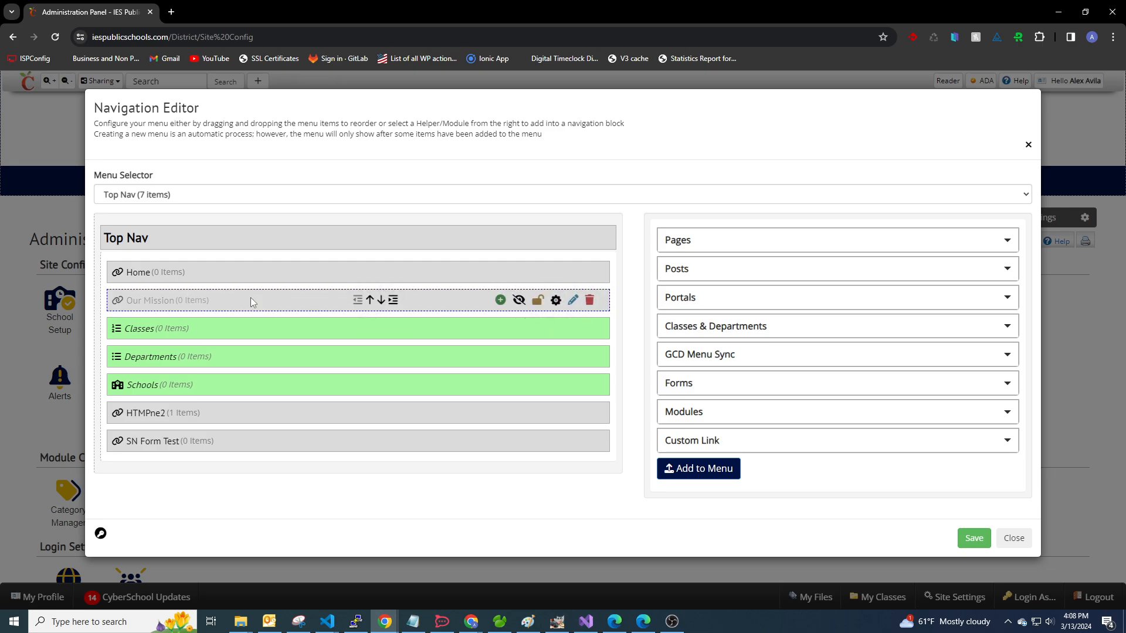
pyautogui.click(518, 300)
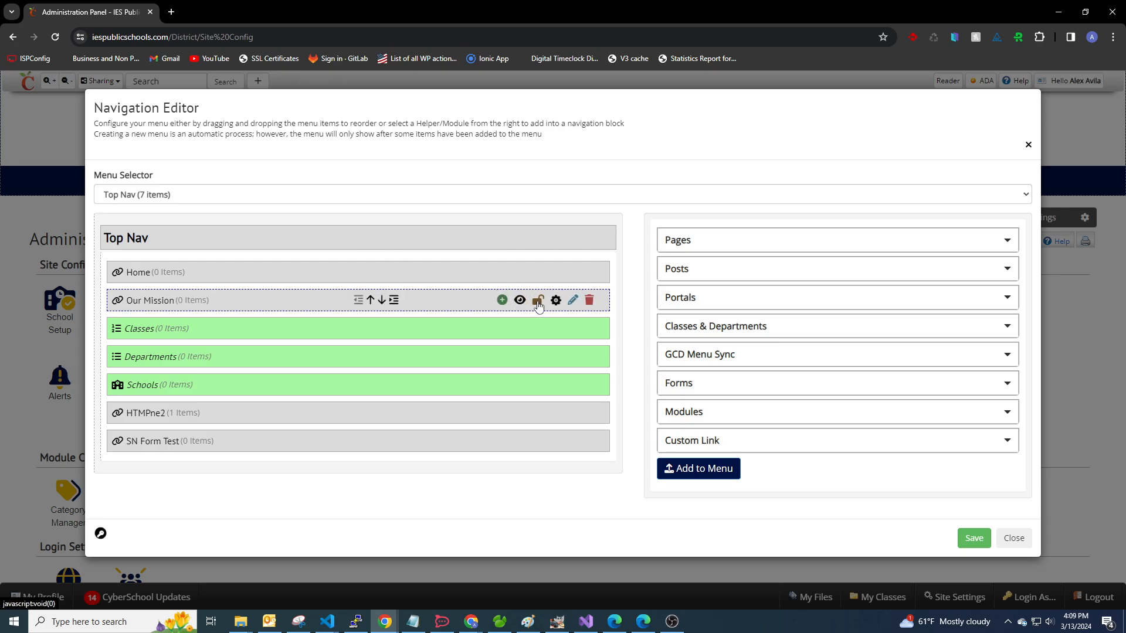
pyautogui.click(538, 301)
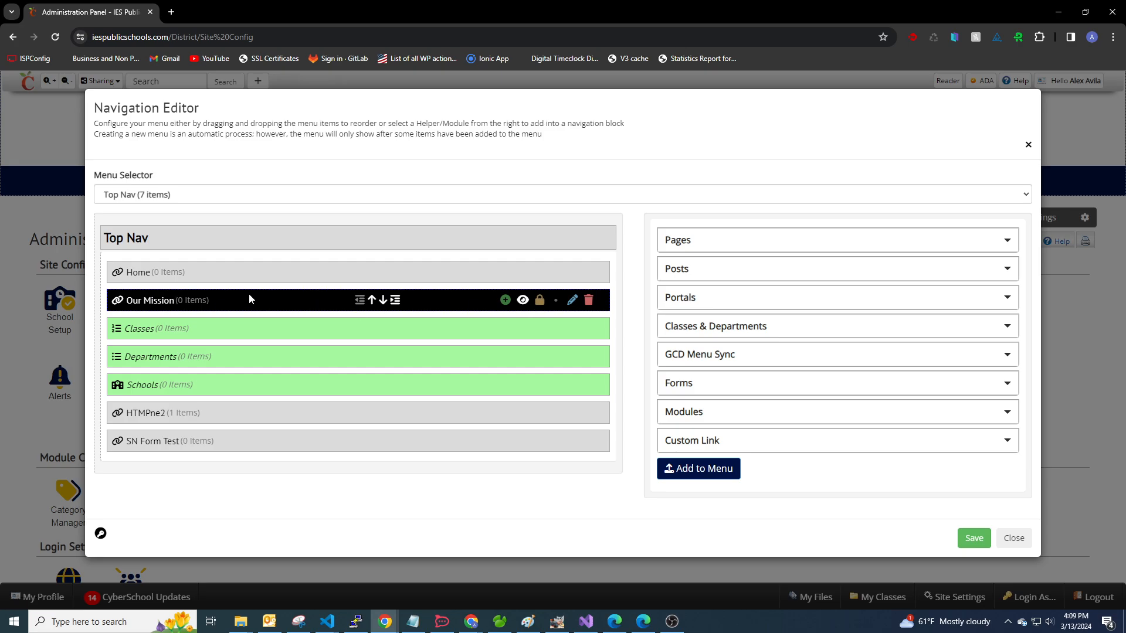
pyautogui.click(539, 301)
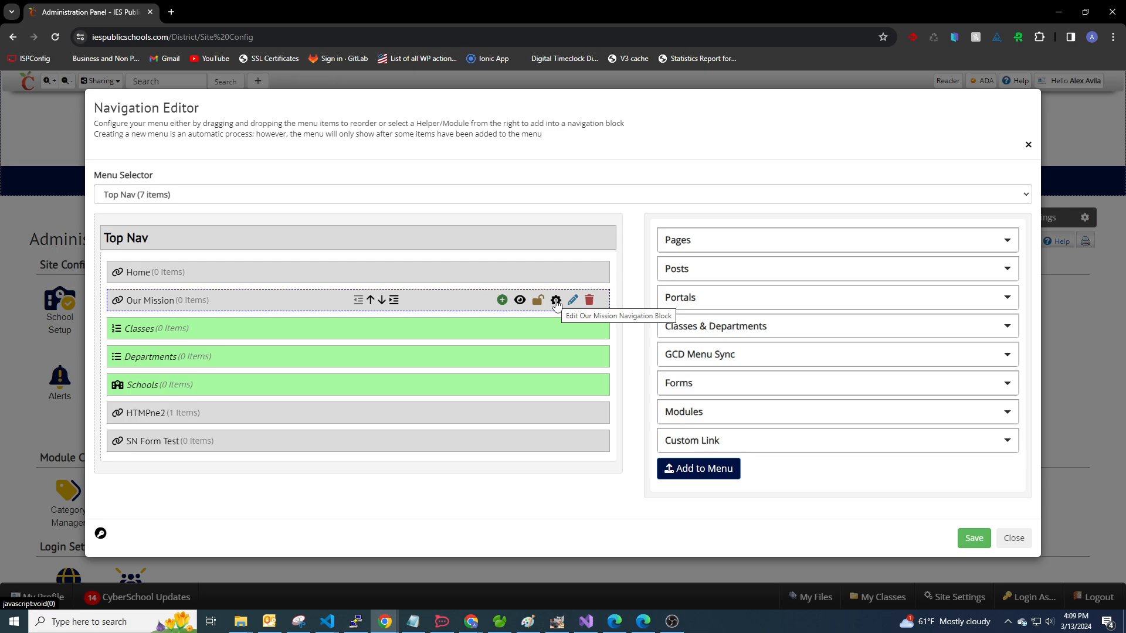
# Examine the Our Mission item's label, post URL and link target settings, and open its page in the Page Editor without changing anything.
pyautogui.click(556, 301)
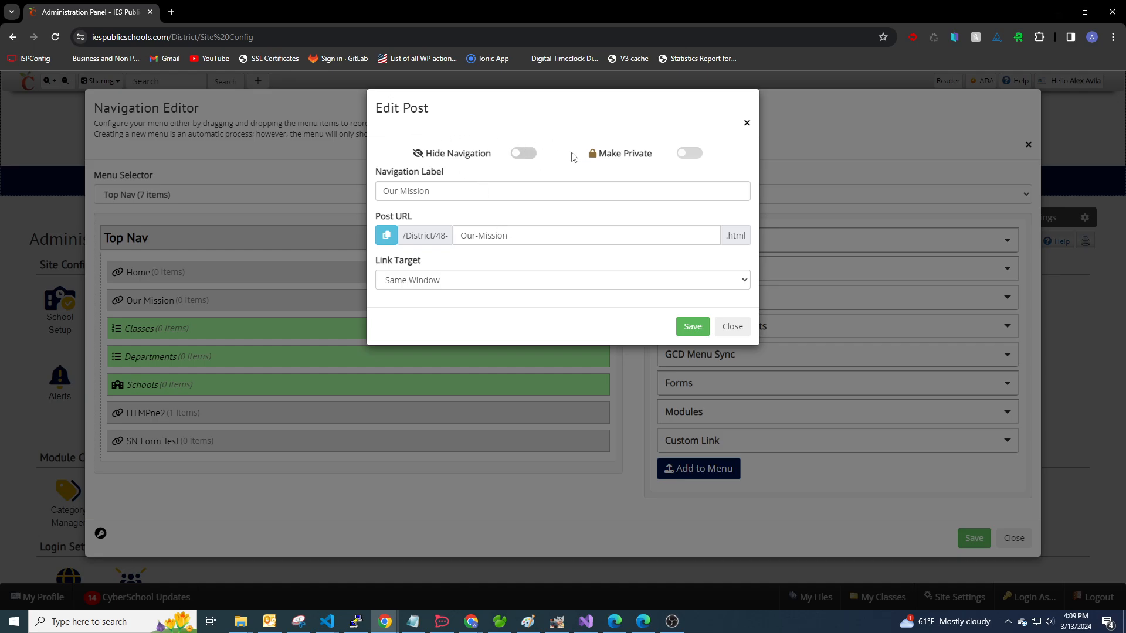
pyautogui.moveTo(450, 196); pyautogui.dragTo(346, 193)
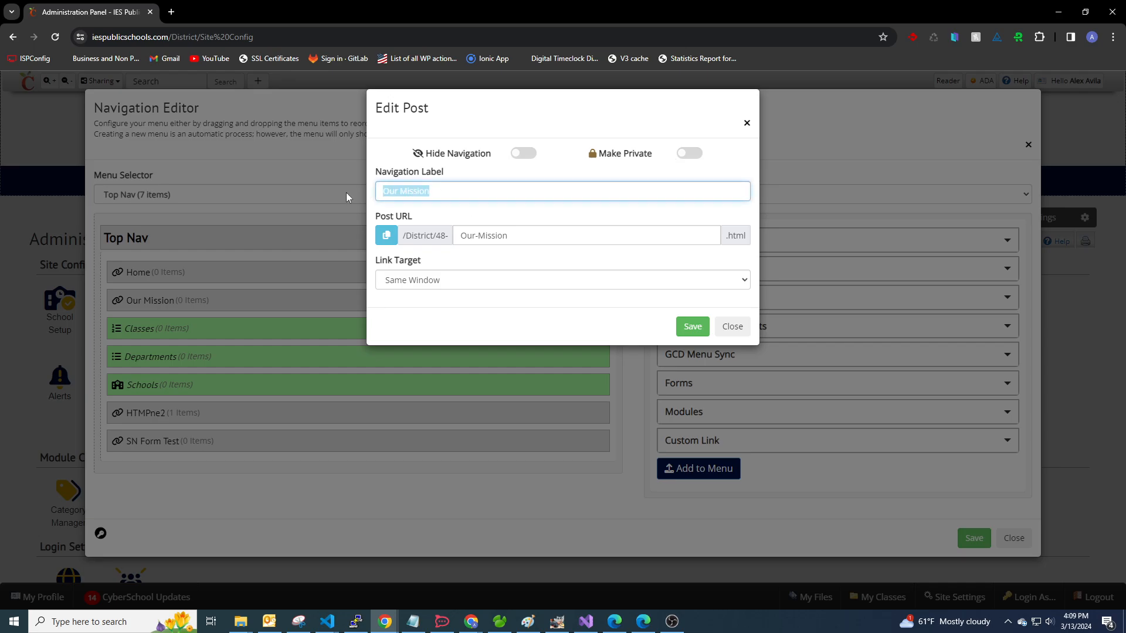
pyautogui.click(509, 174)
pyautogui.tripleClick(522, 236)
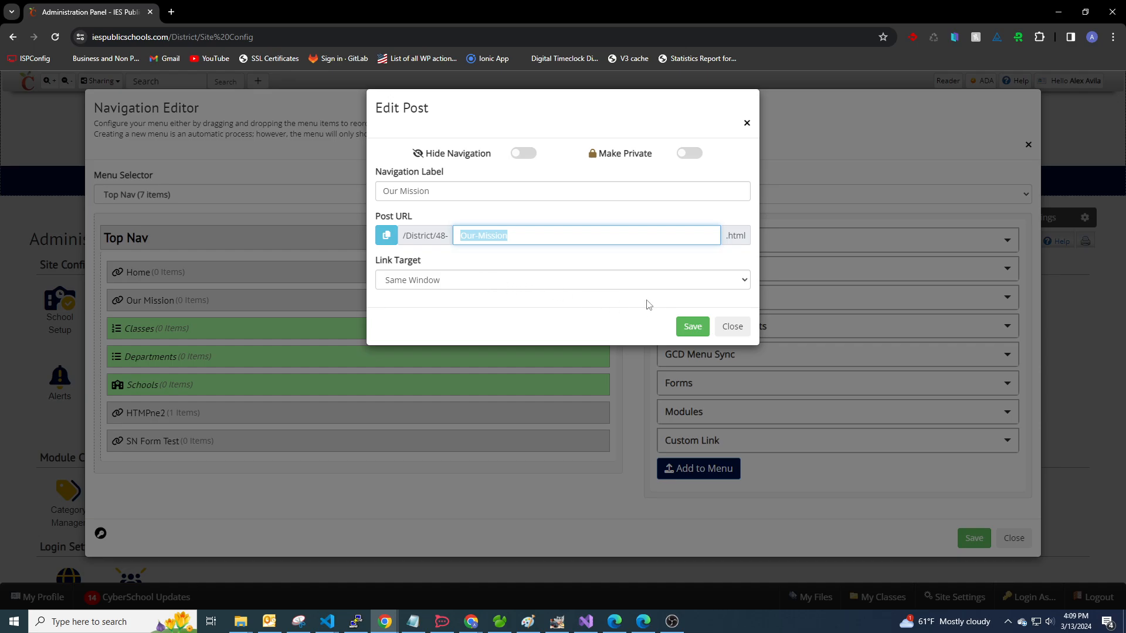
pyautogui.click(723, 327)
pyautogui.click(705, 319)
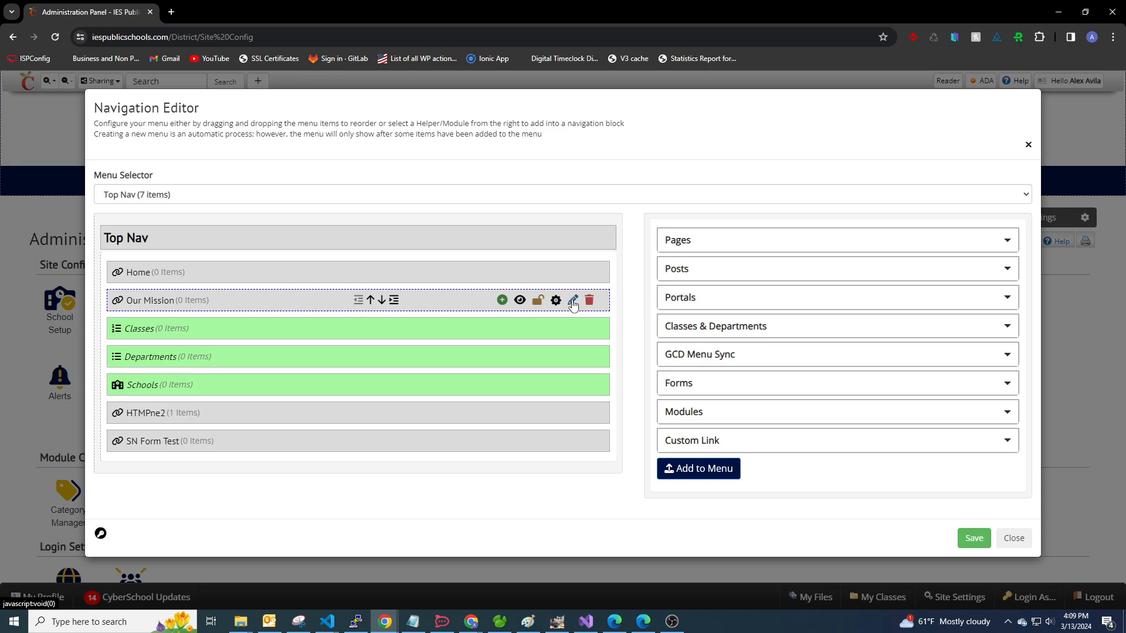
pyautogui.click(573, 302)
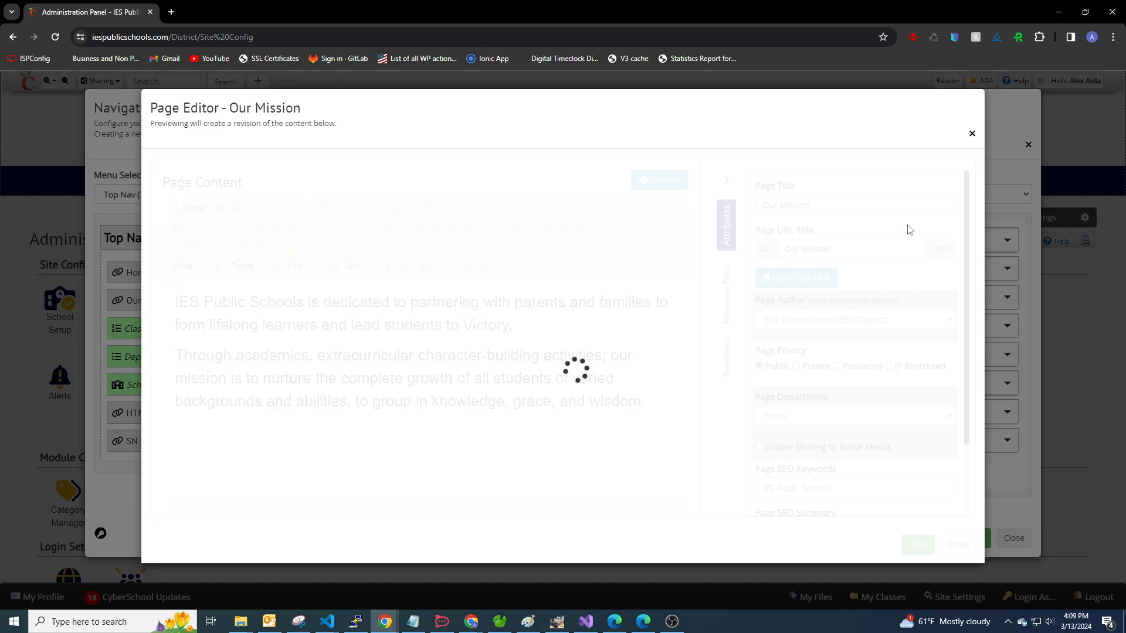
pyautogui.click(970, 135)
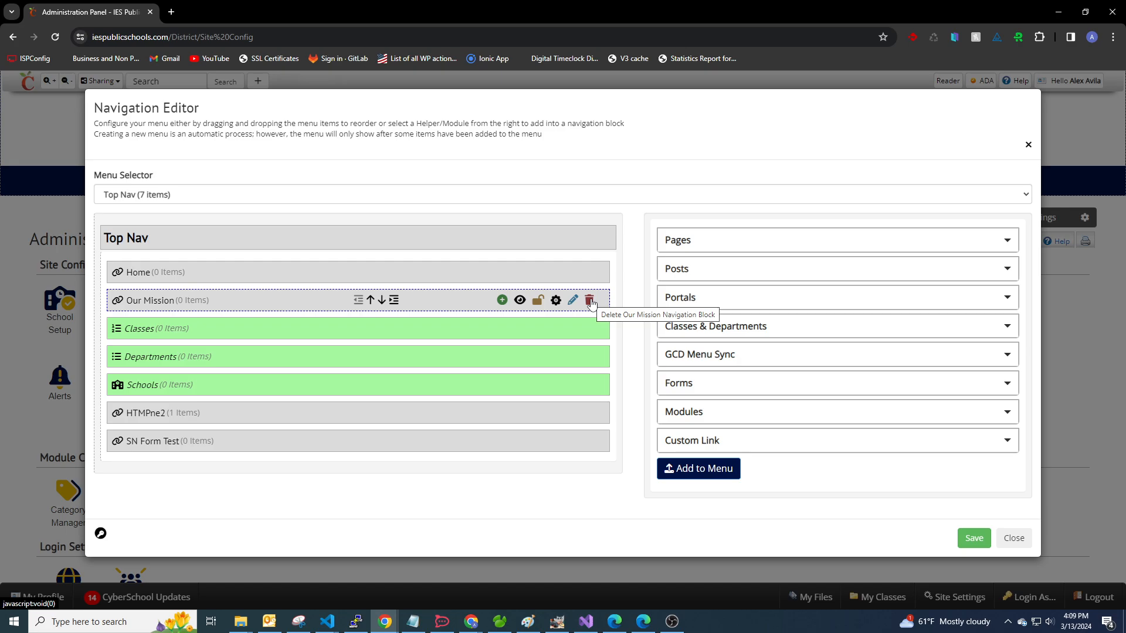
# Examine the delete modes for the Our Mission item, selecting Delete Item Completely, and leave without removing the item.
pyautogui.click(590, 301)
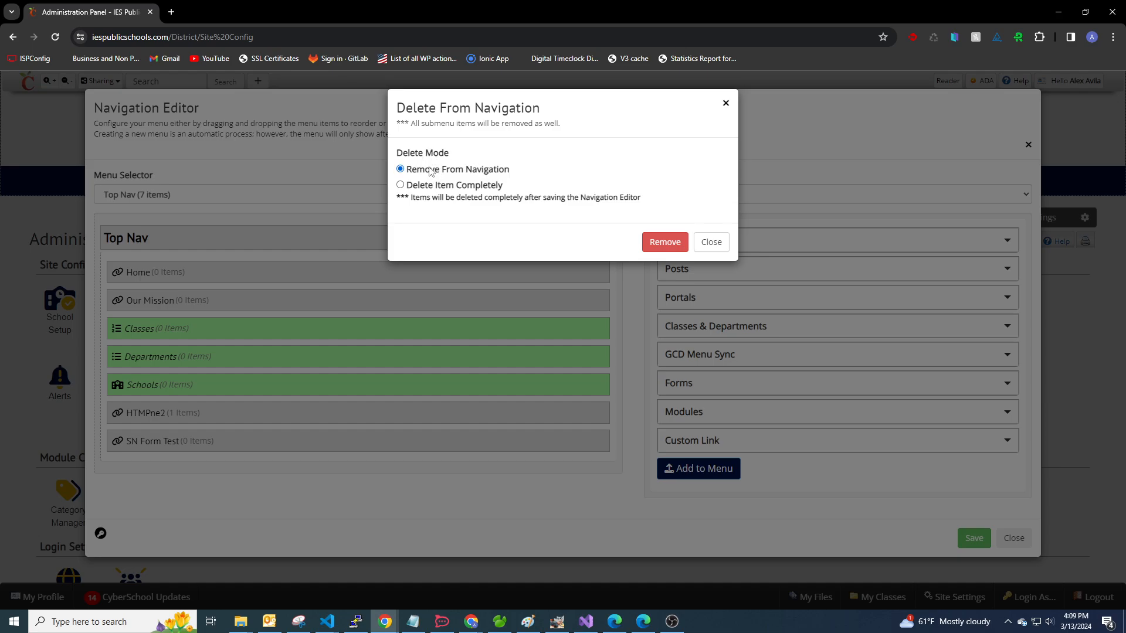
pyautogui.moveTo(402, 155); pyautogui.dragTo(443, 154)
pyautogui.click(479, 153)
pyautogui.moveTo(444, 155); pyautogui.dragTo(408, 157)
pyautogui.click(463, 150)
pyautogui.moveTo(642, 202); pyautogui.dragTo(397, 208)
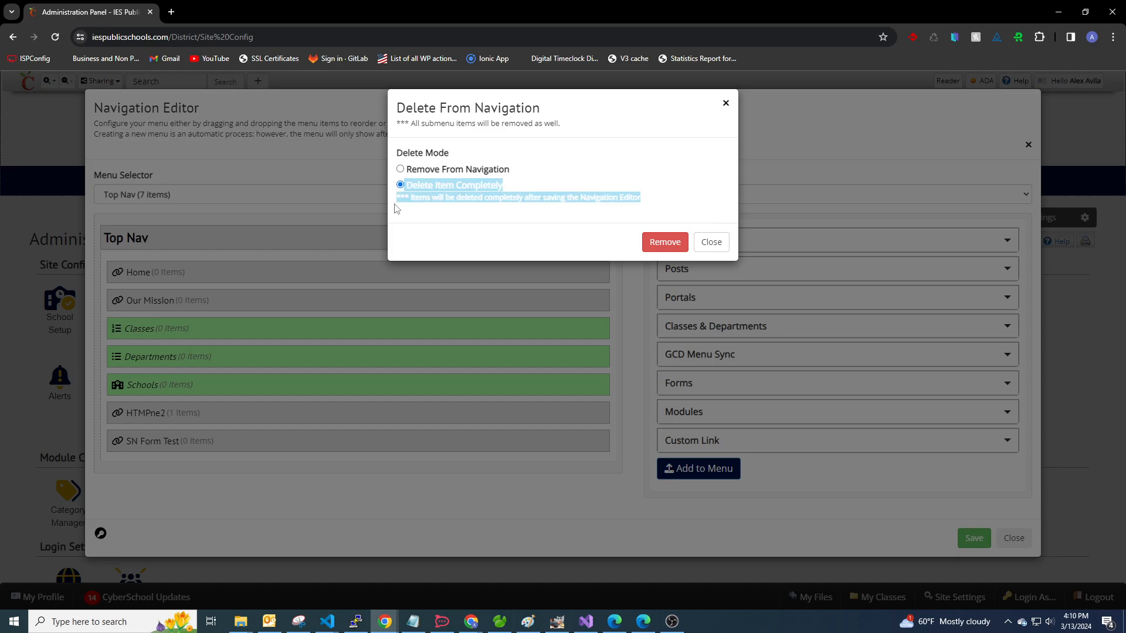
pyautogui.click(445, 186)
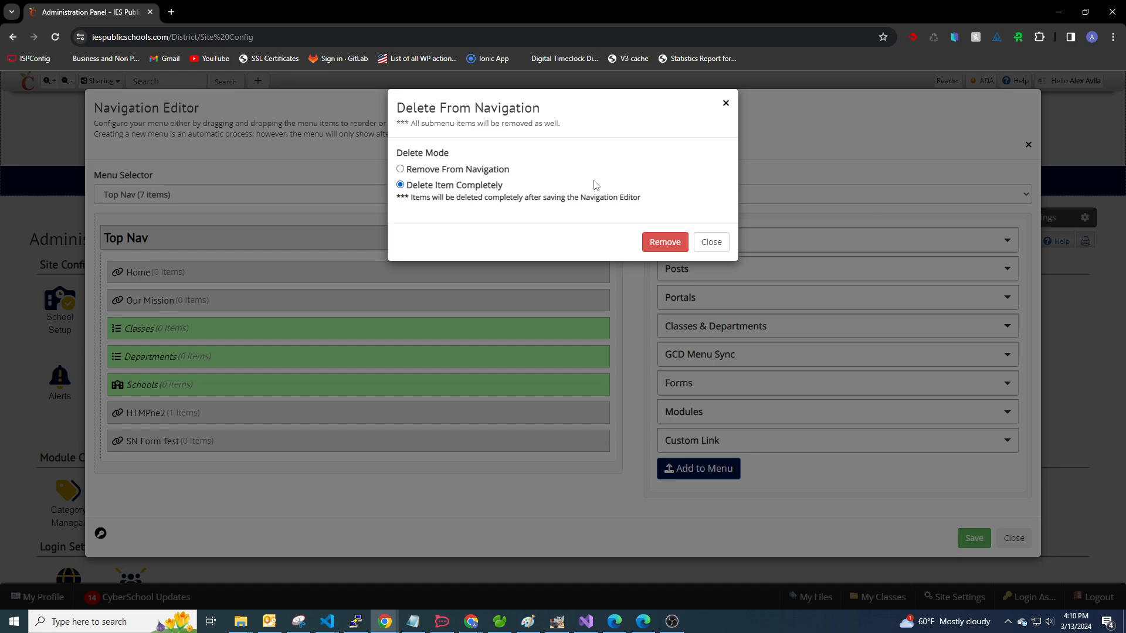
pyautogui.click(712, 242)
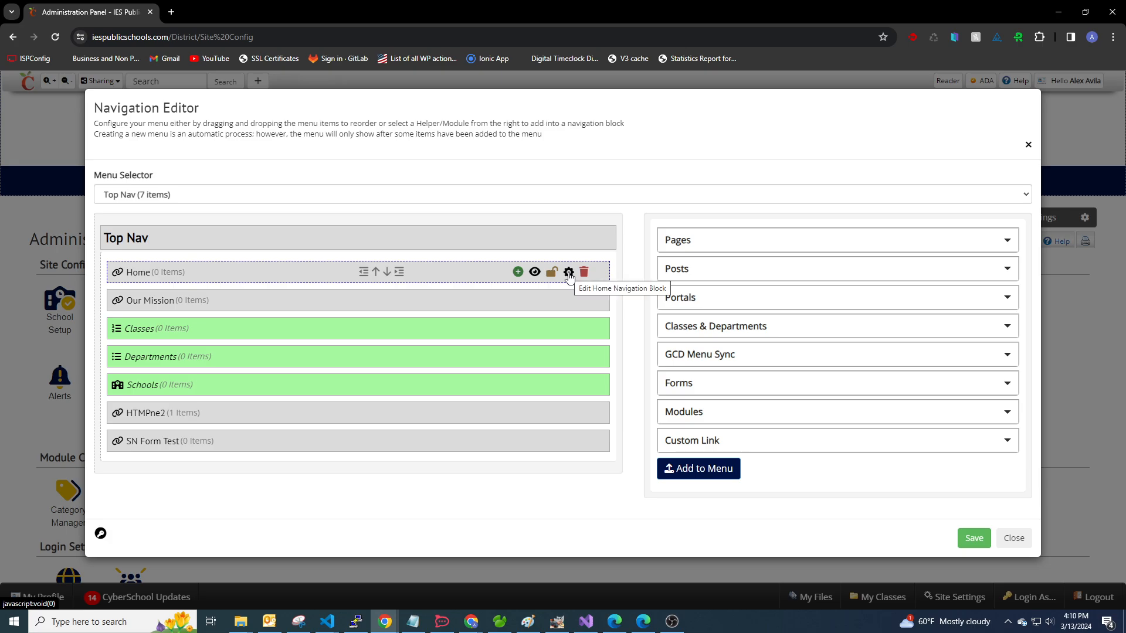
# Examine the Home item's navigation label and link URL settings and leave them unsaved.
pyautogui.click(568, 273)
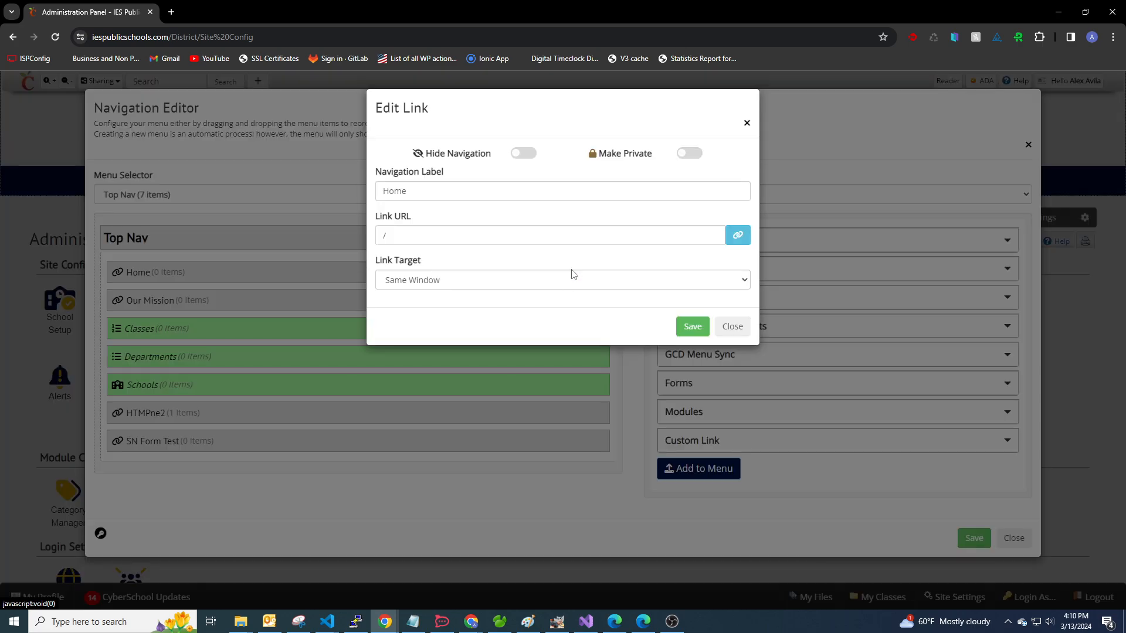
pyautogui.doubleClick(460, 235)
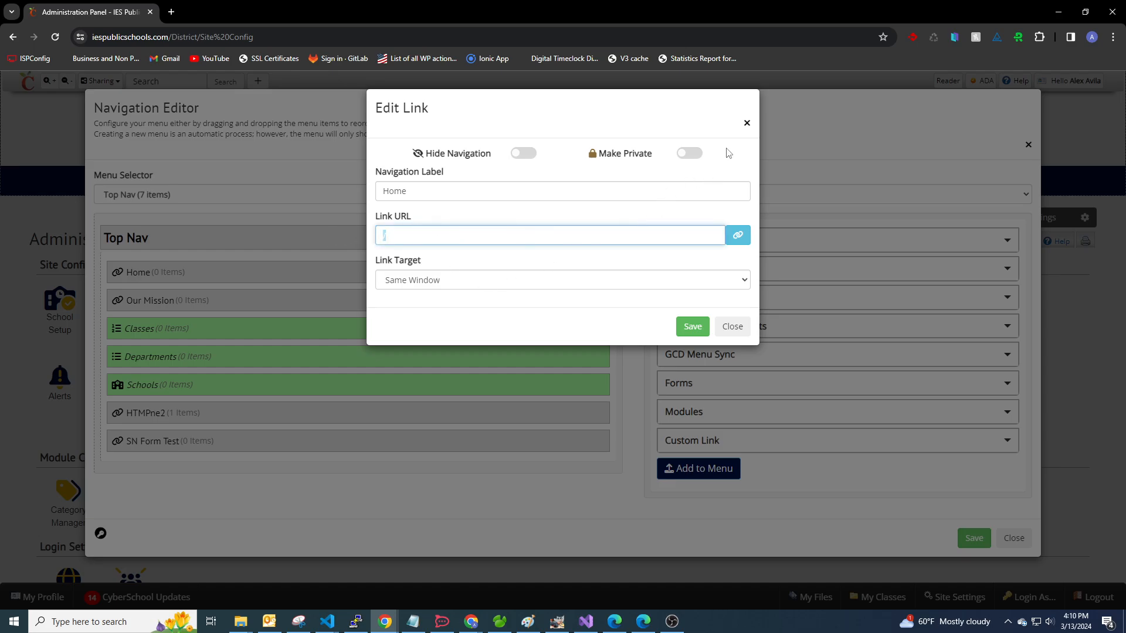
pyautogui.click(745, 122)
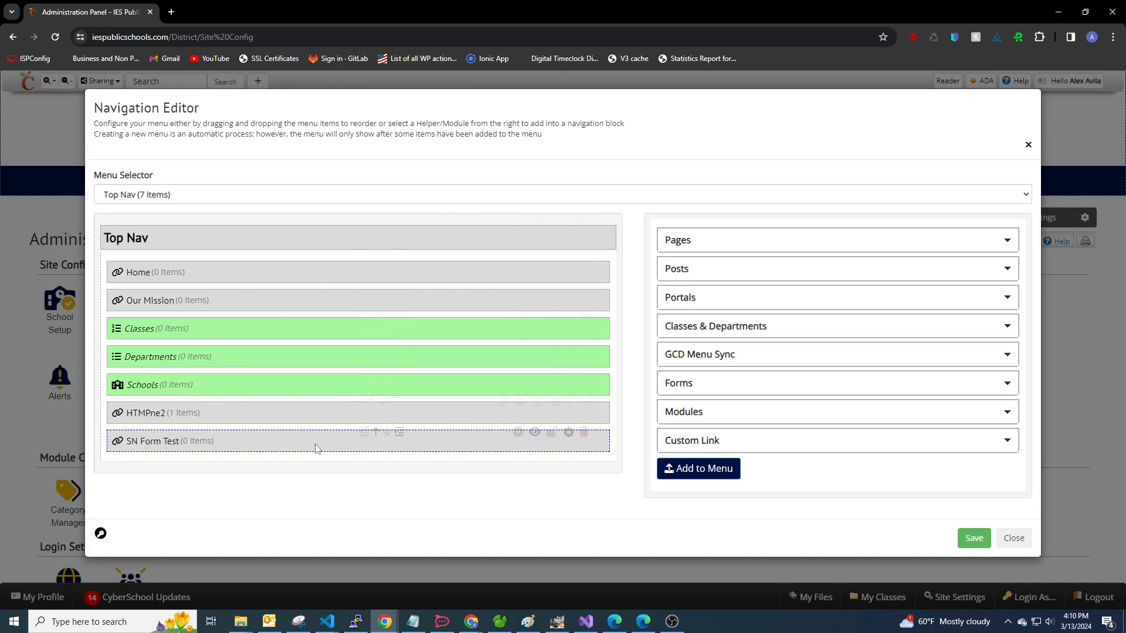
# Examine the Schools module's settings and its navigation label, and leave them unsaved.
pyautogui.moveTo(440, 384)
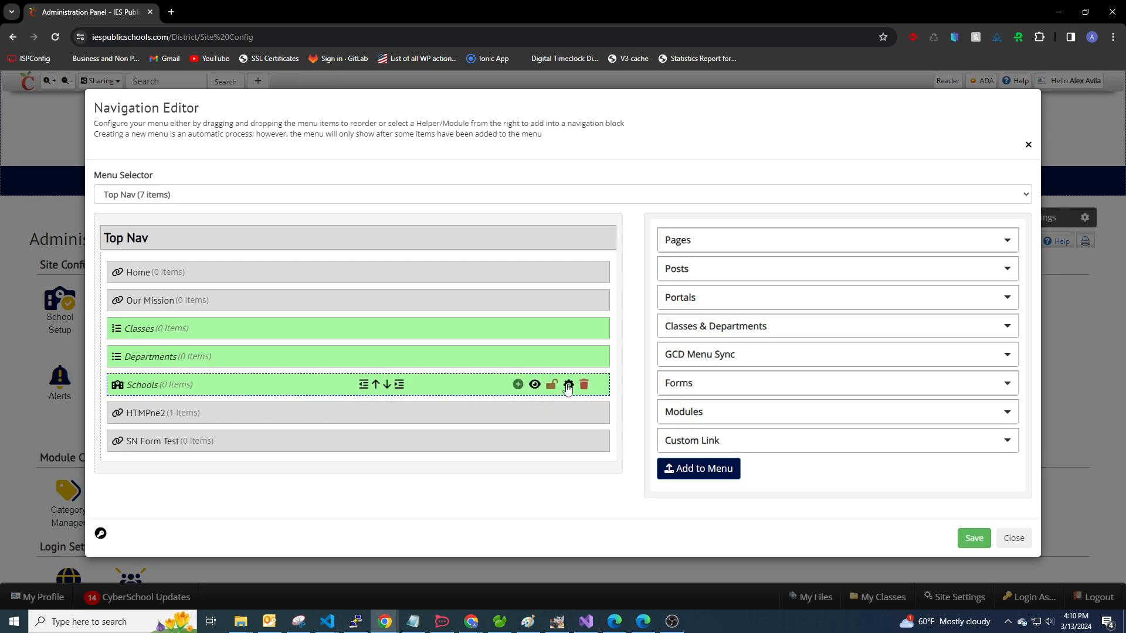
pyautogui.click(567, 385)
pyautogui.doubleClick(405, 198)
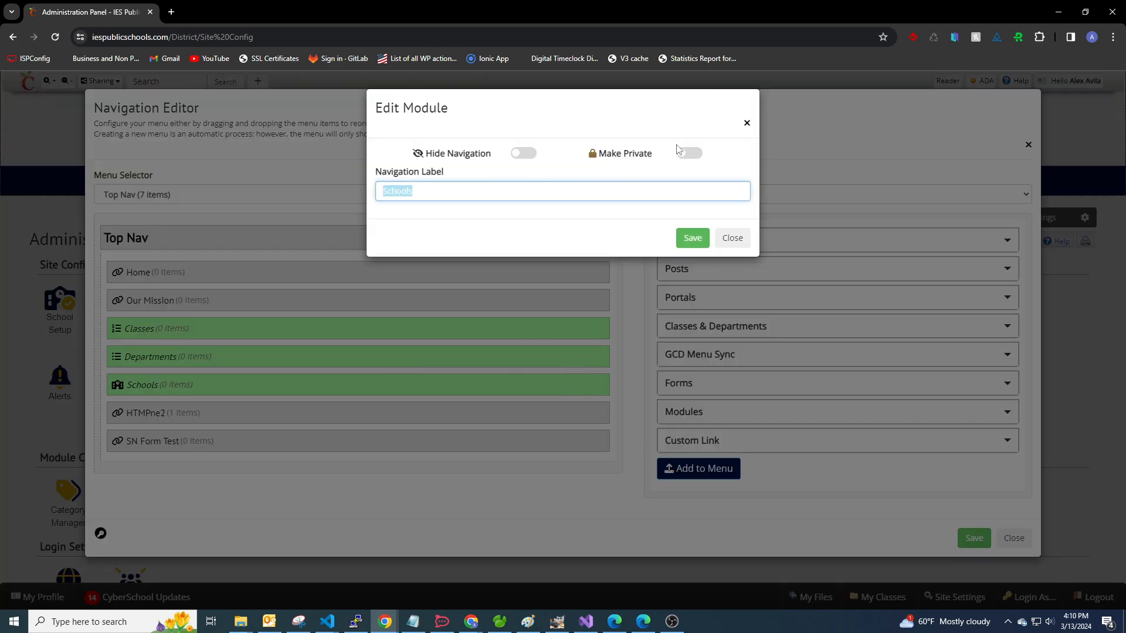
pyautogui.click(747, 126)
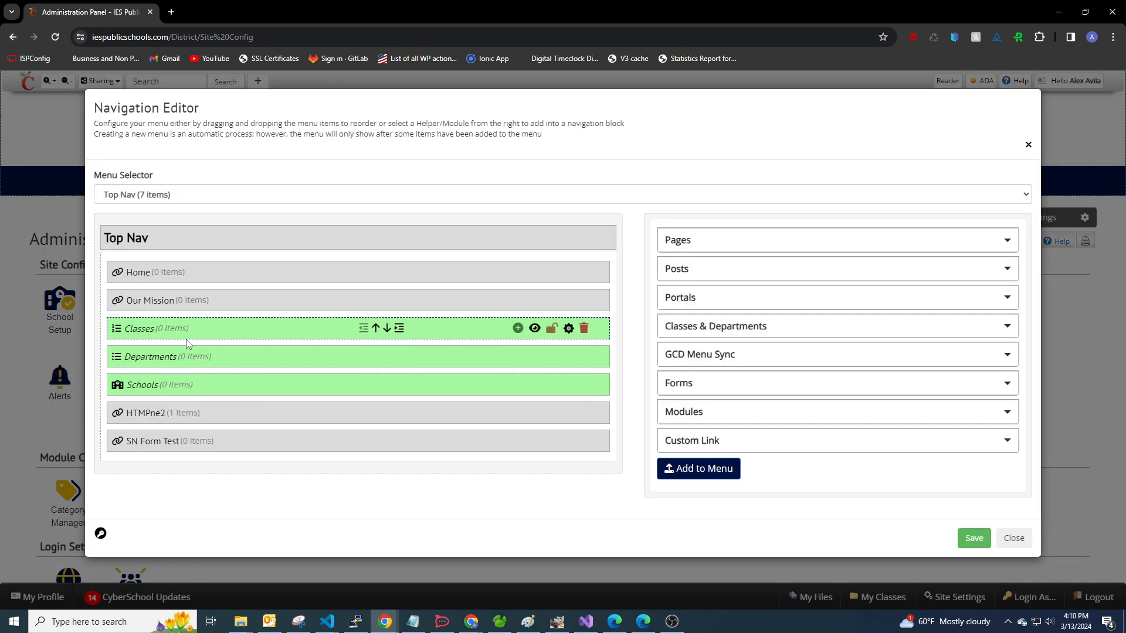
pyautogui.click(101, 535)
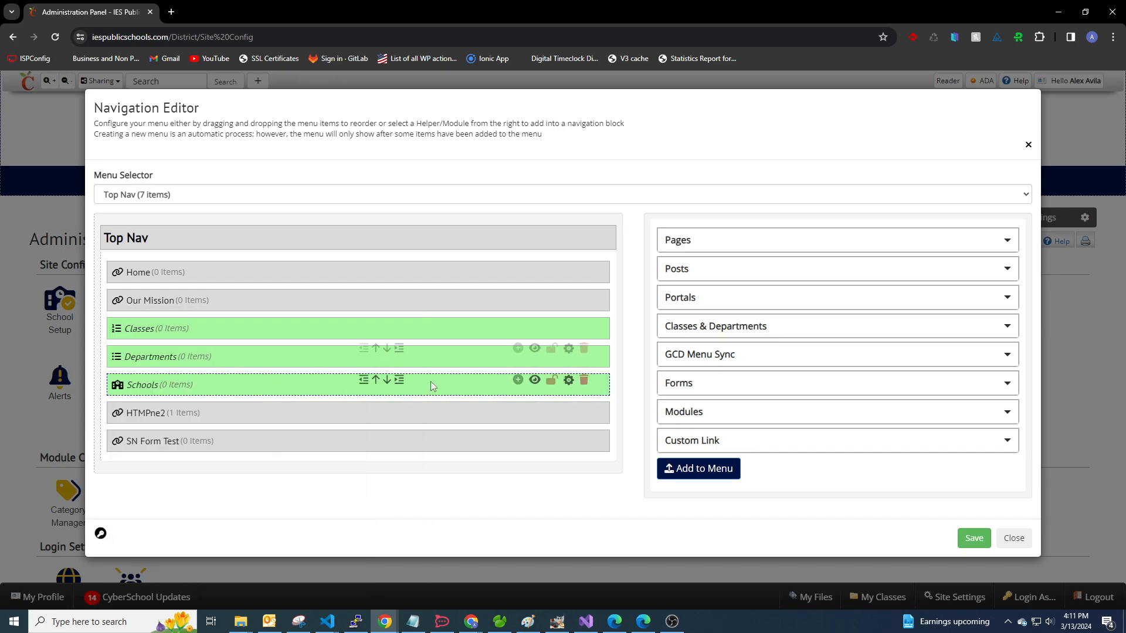
pyautogui.click(544, 388)
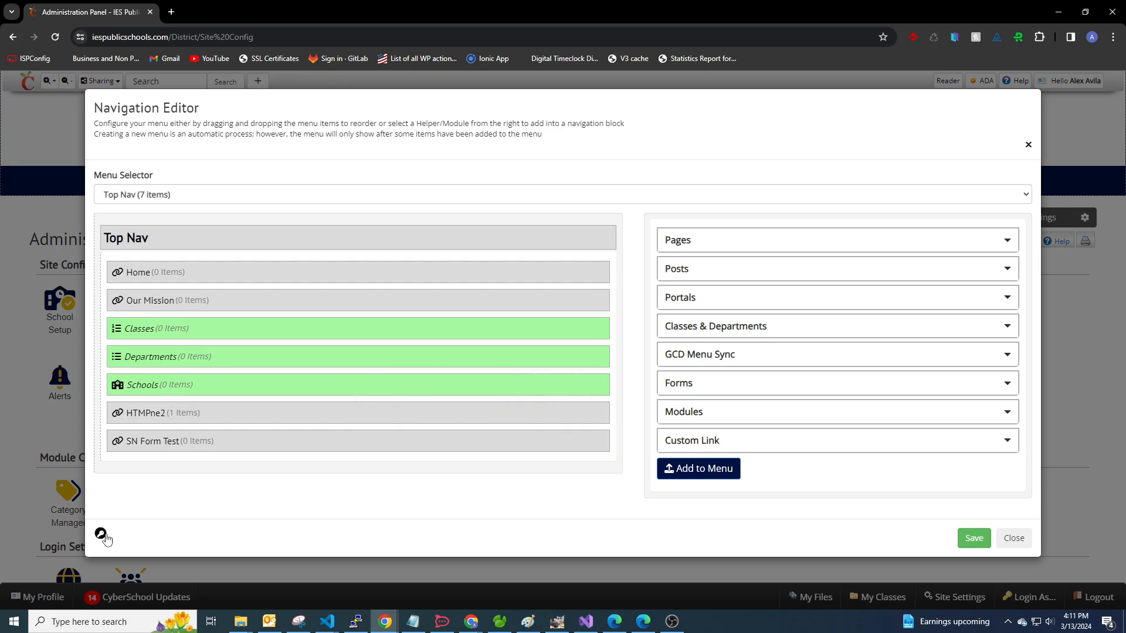
pyautogui.moveTo(101, 534)
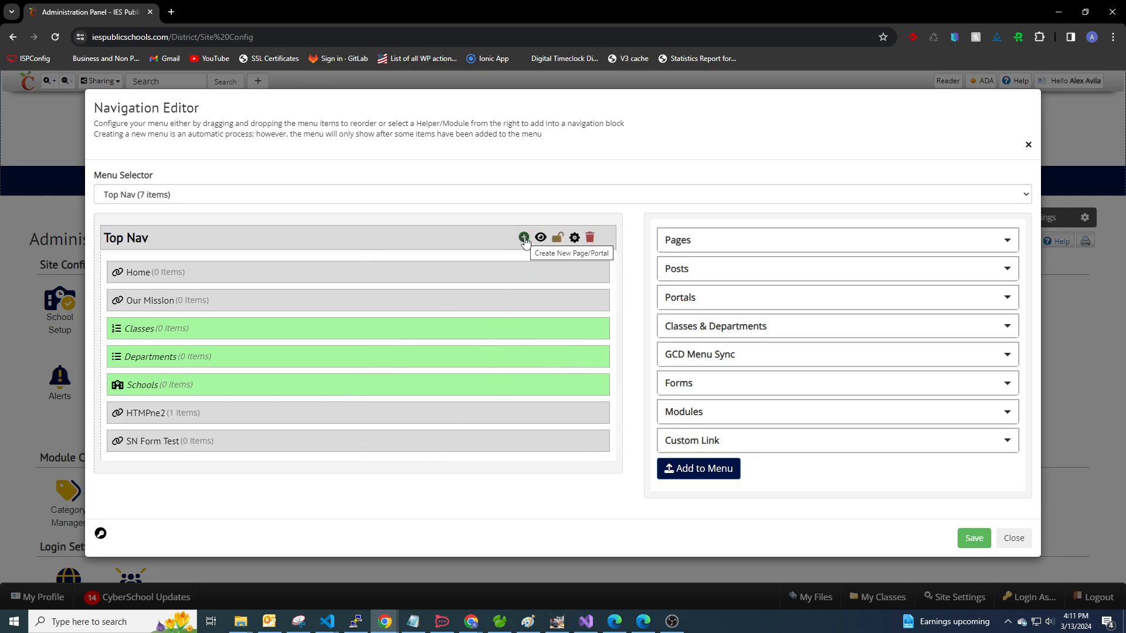
# Create a new portal titled "Testing Portal E" in the Top Nav menu.
pyautogui.click(524, 238)
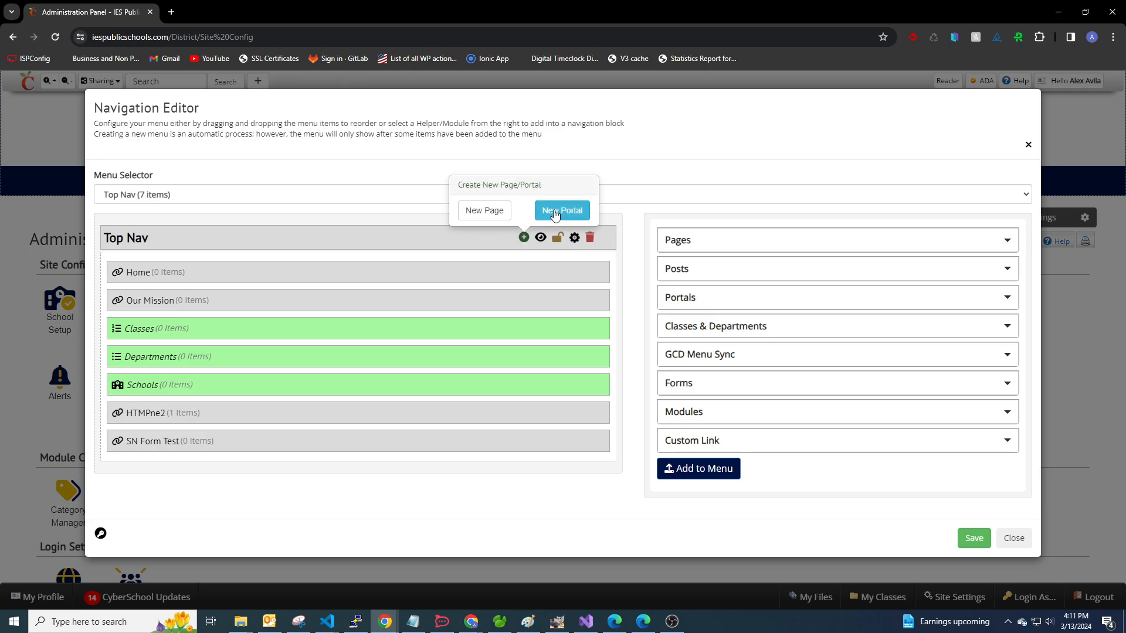
pyautogui.click(562, 212)
pyautogui.click(459, 173)
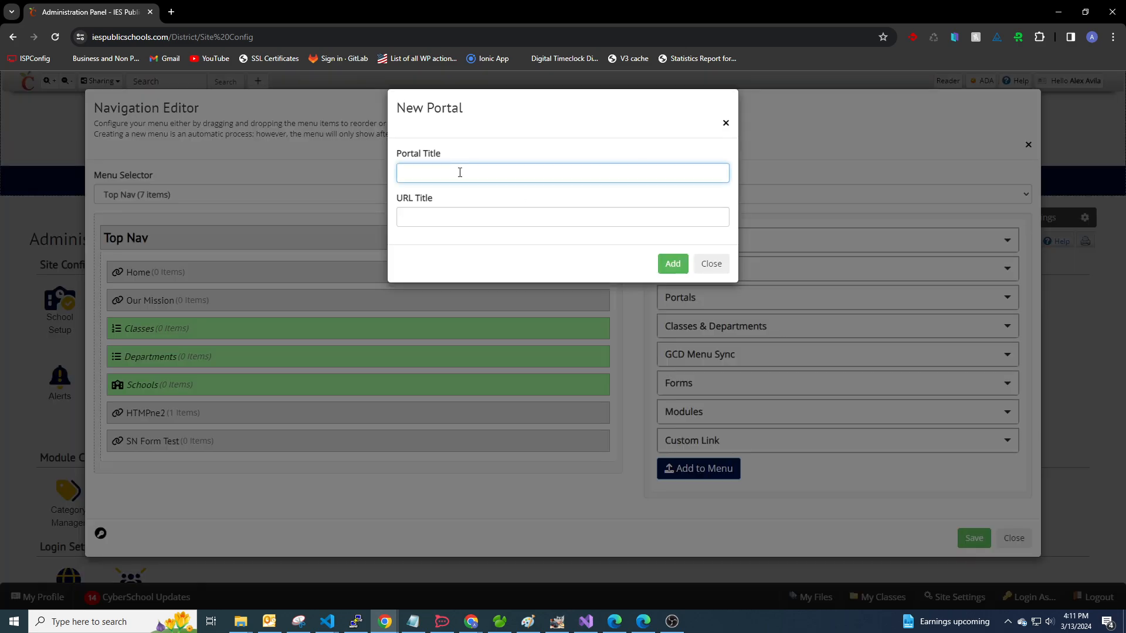
pyautogui.write('Testing Portal E')
pyautogui.click(673, 264)
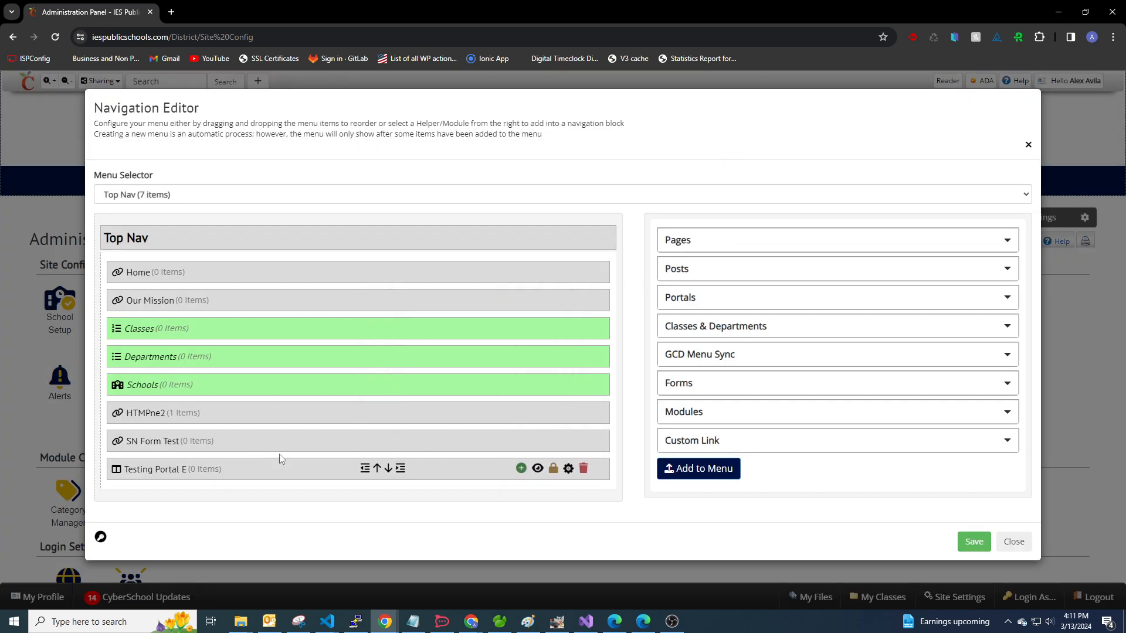
# Examine the portal title and URL title settings of Testing Portal E without saving changes.
pyautogui.click(567, 471)
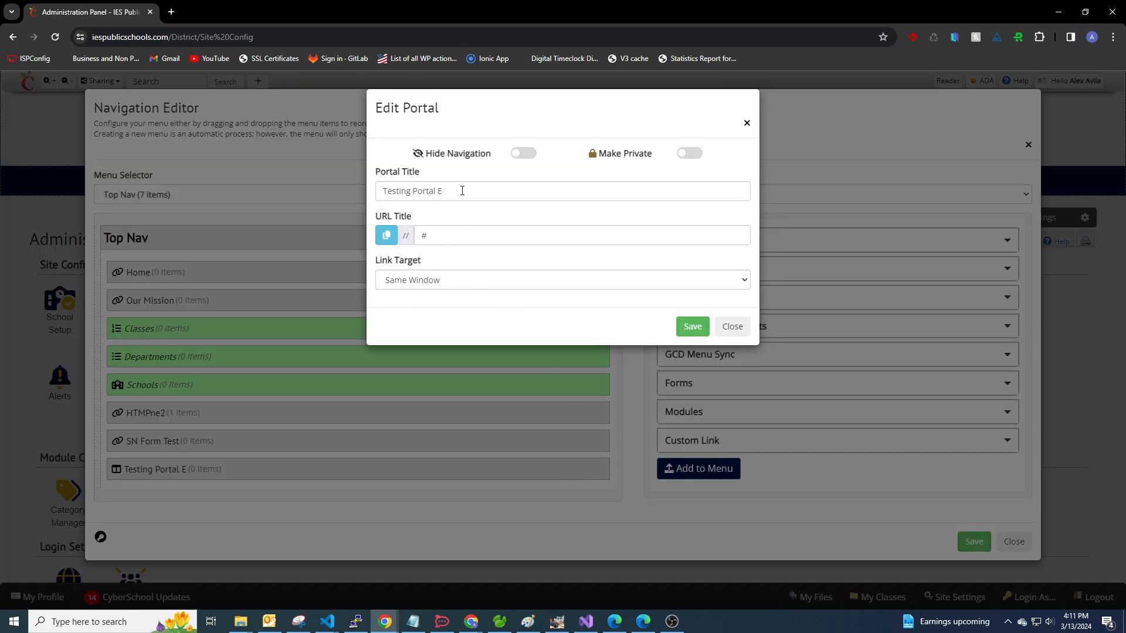
pyautogui.tripleClick(493, 198)
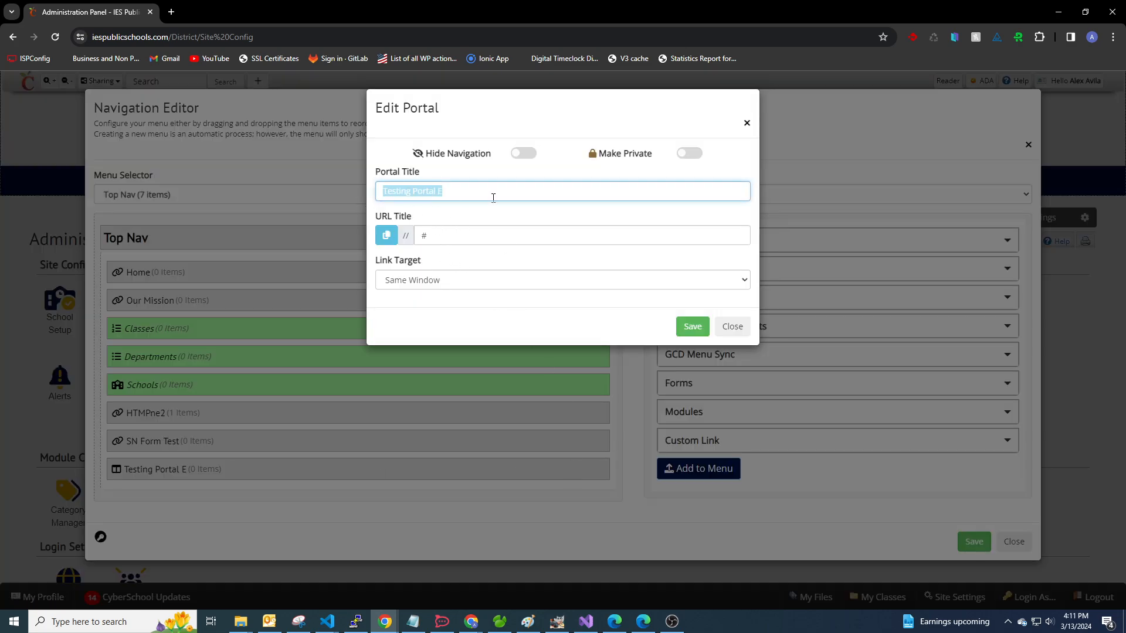
pyautogui.click(462, 235)
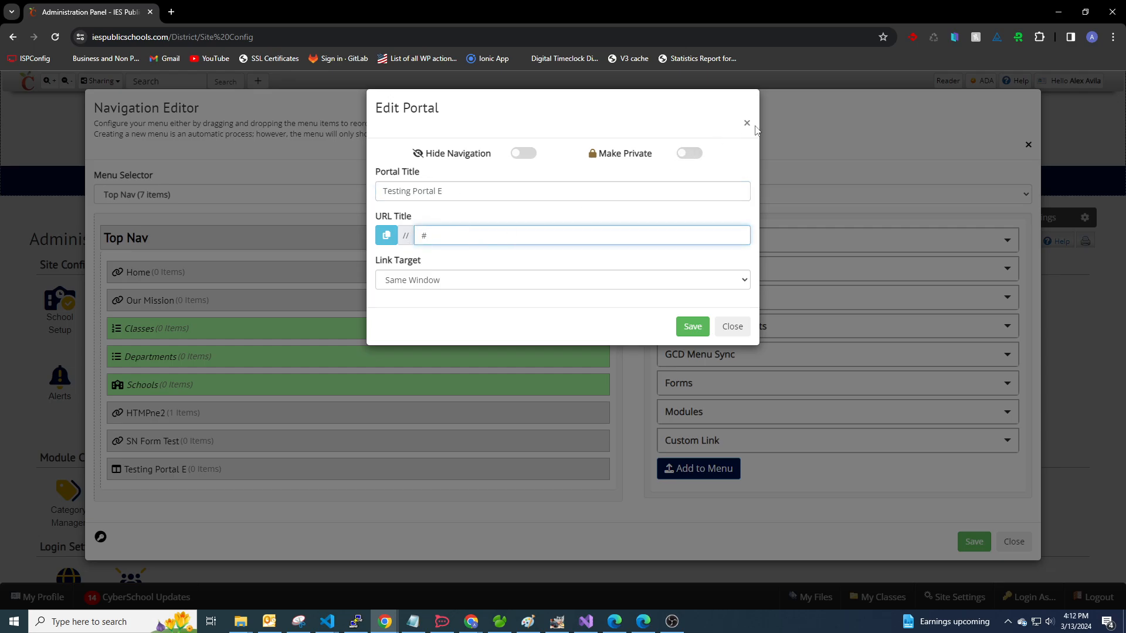
pyautogui.doubleClick(426, 239)
pyautogui.click(746, 124)
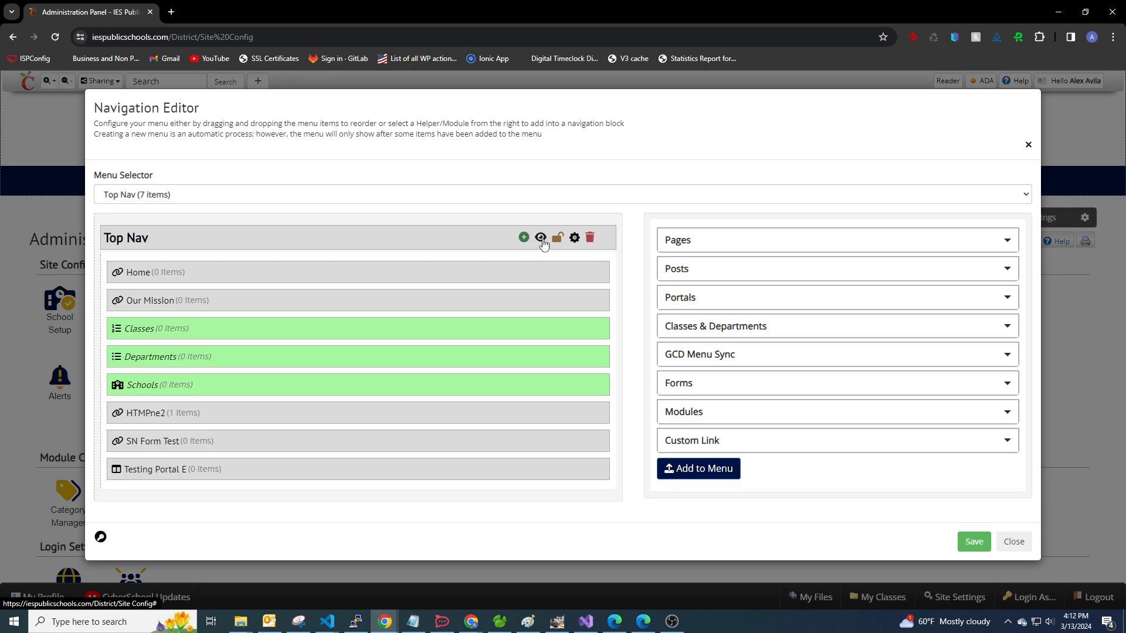
# Hide the whole Top Nav menu and show it again, and check its menu settings and navigation label without saving.
pyautogui.click(540, 238)
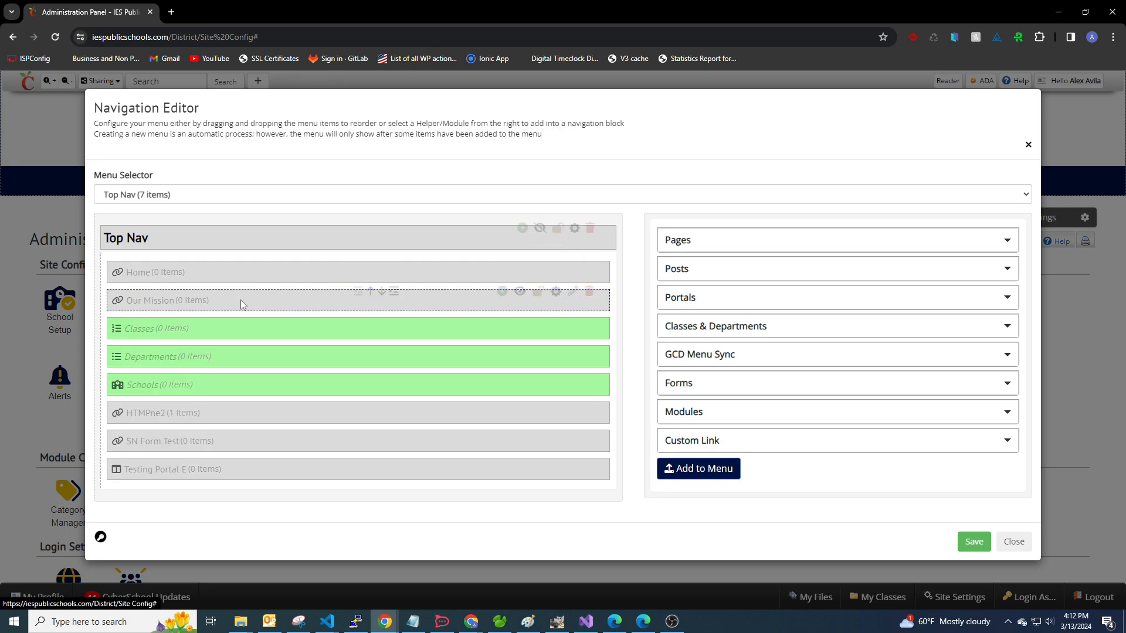
pyautogui.click(546, 236)
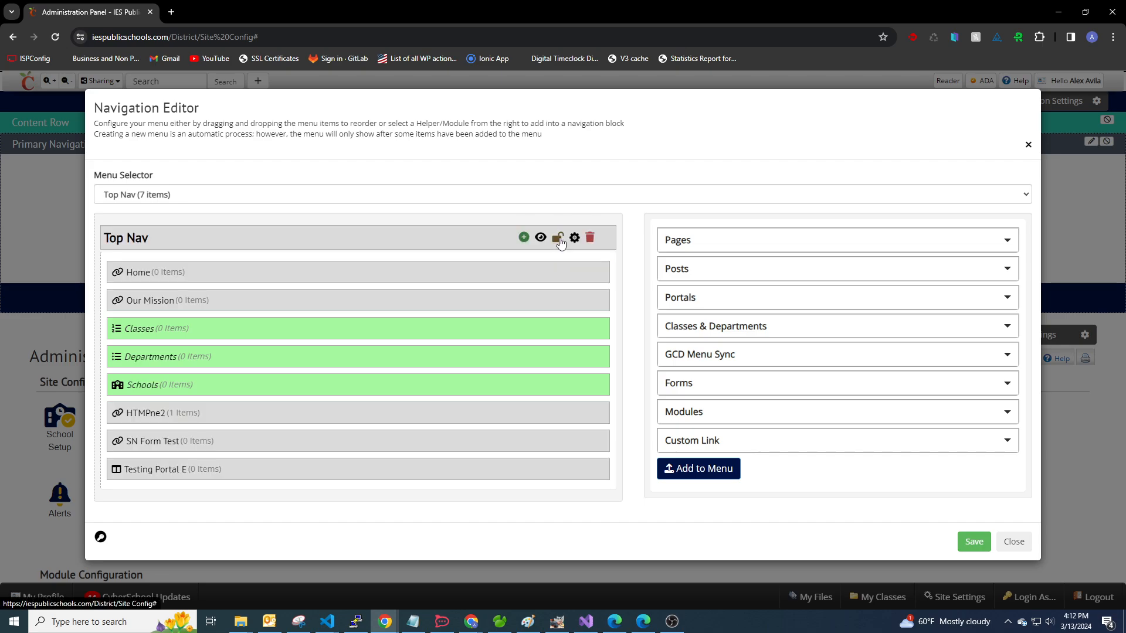
pyautogui.click(574, 239)
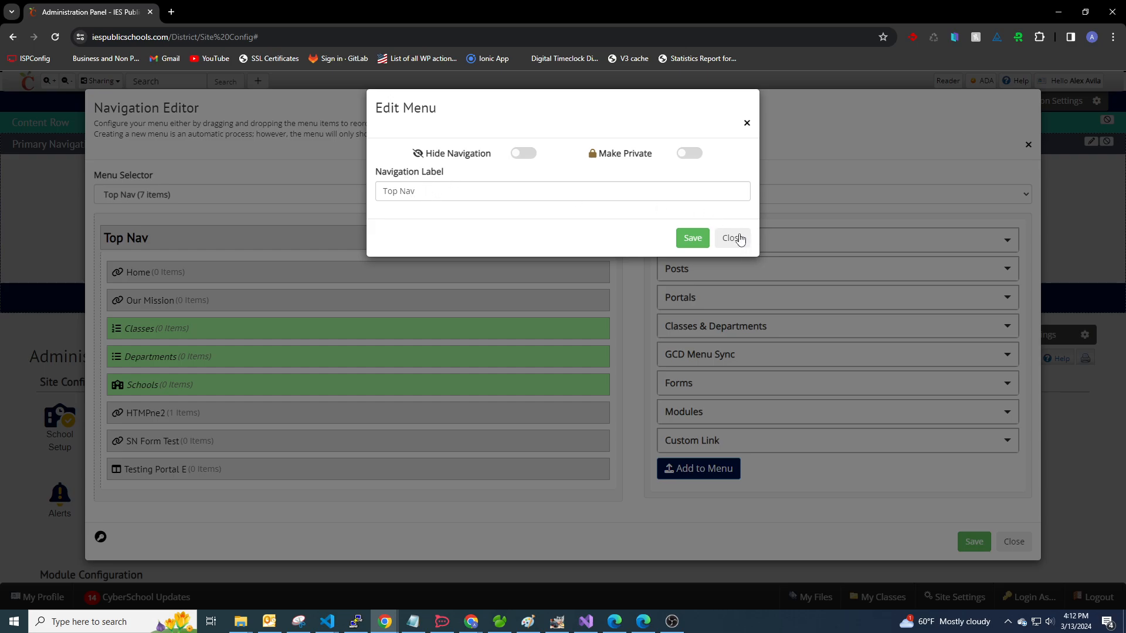
pyautogui.tripleClick(484, 188)
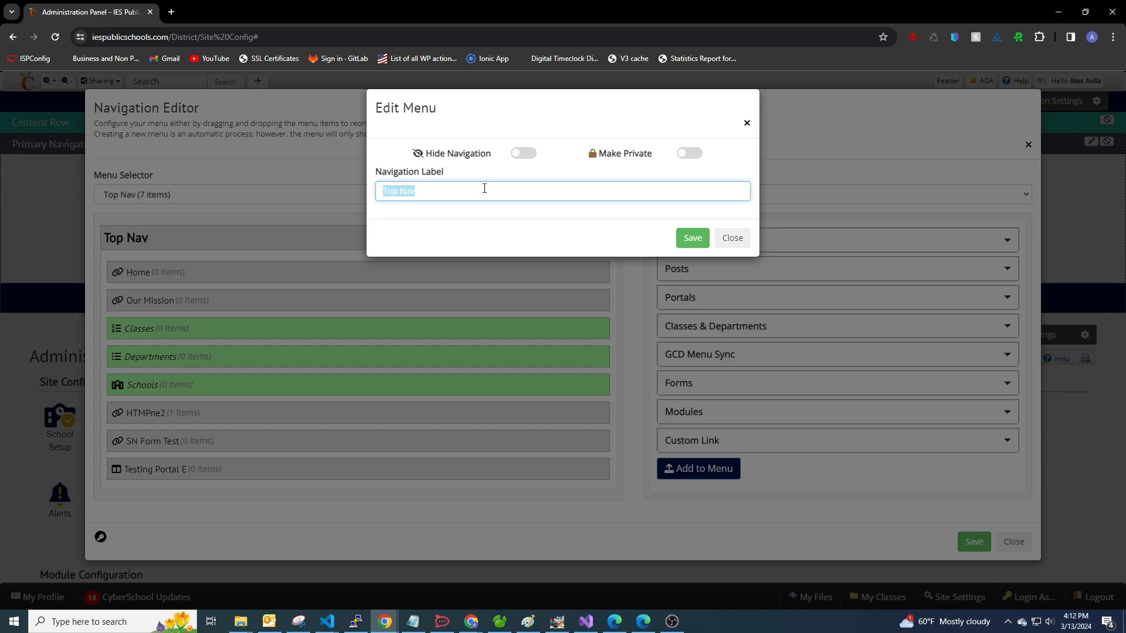
pyautogui.click(482, 188)
pyautogui.click(434, 238)
pyautogui.click(730, 238)
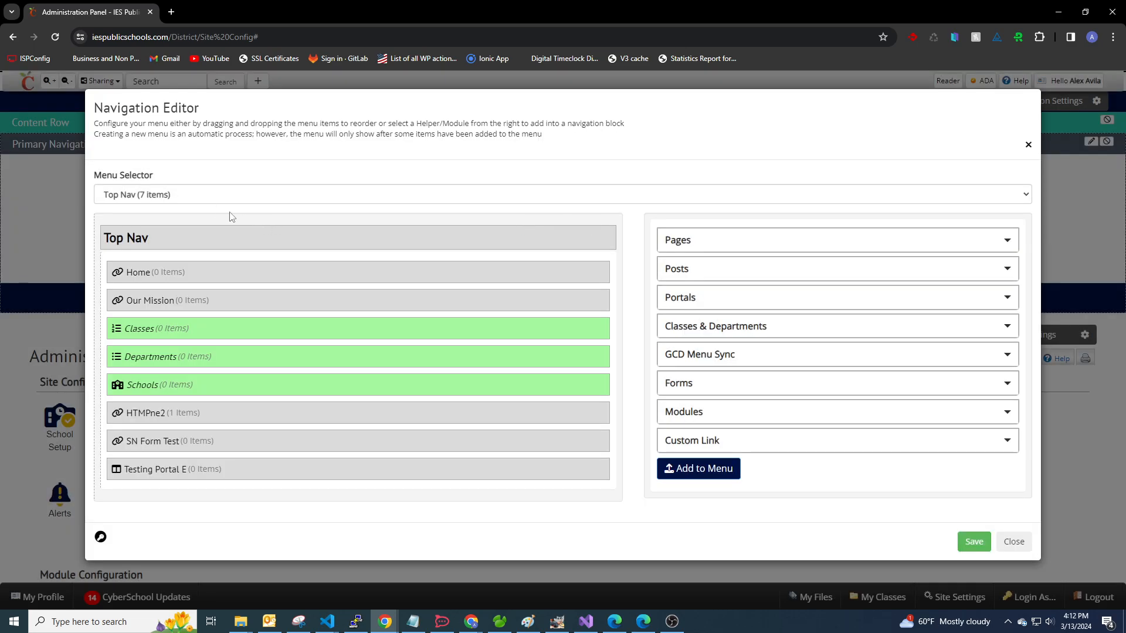
# Switch to the Navigation menu and examine its settings, including the Distinct Menu option and navigation label, without saving.
pyautogui.click(228, 194)
pyautogui.click(146, 237)
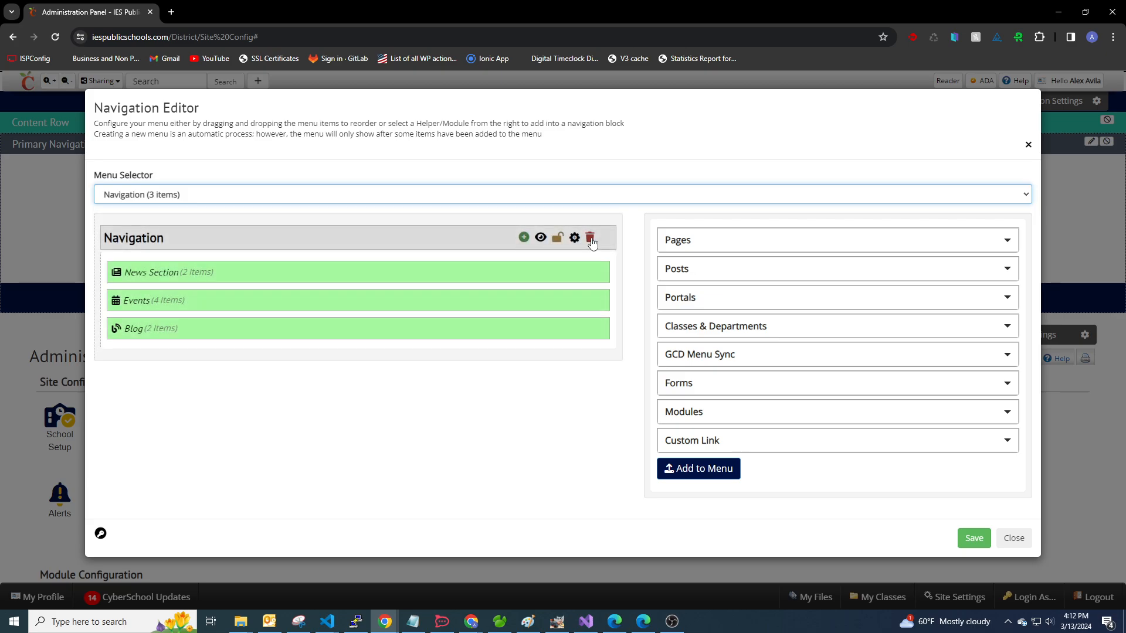
pyautogui.click(574, 238)
pyautogui.tripleClick(429, 220)
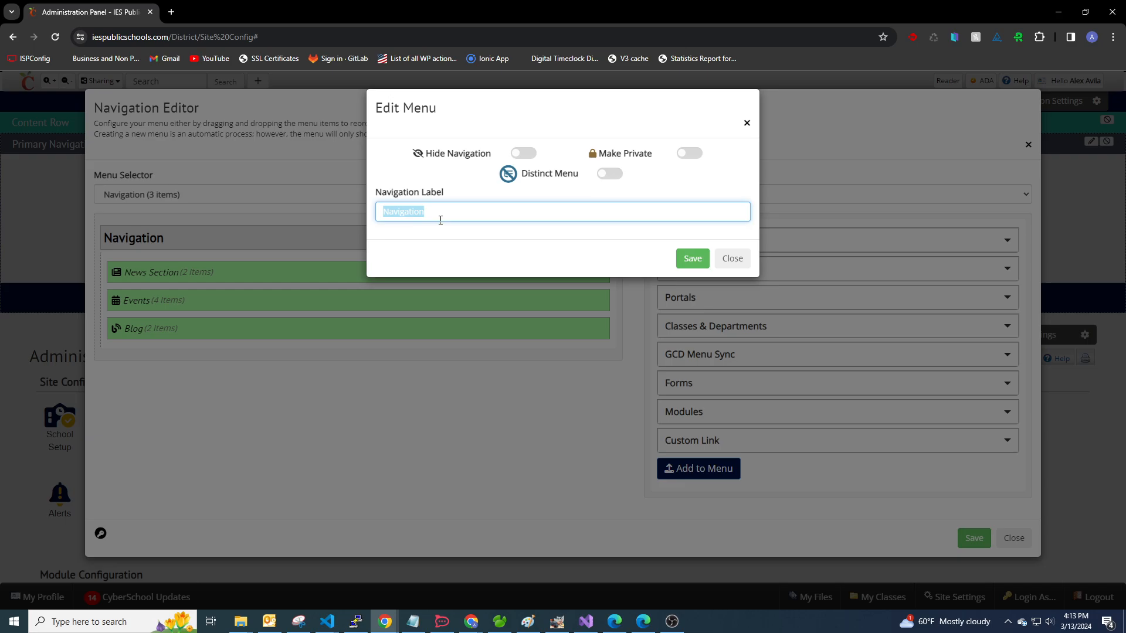
pyautogui.click(440, 238)
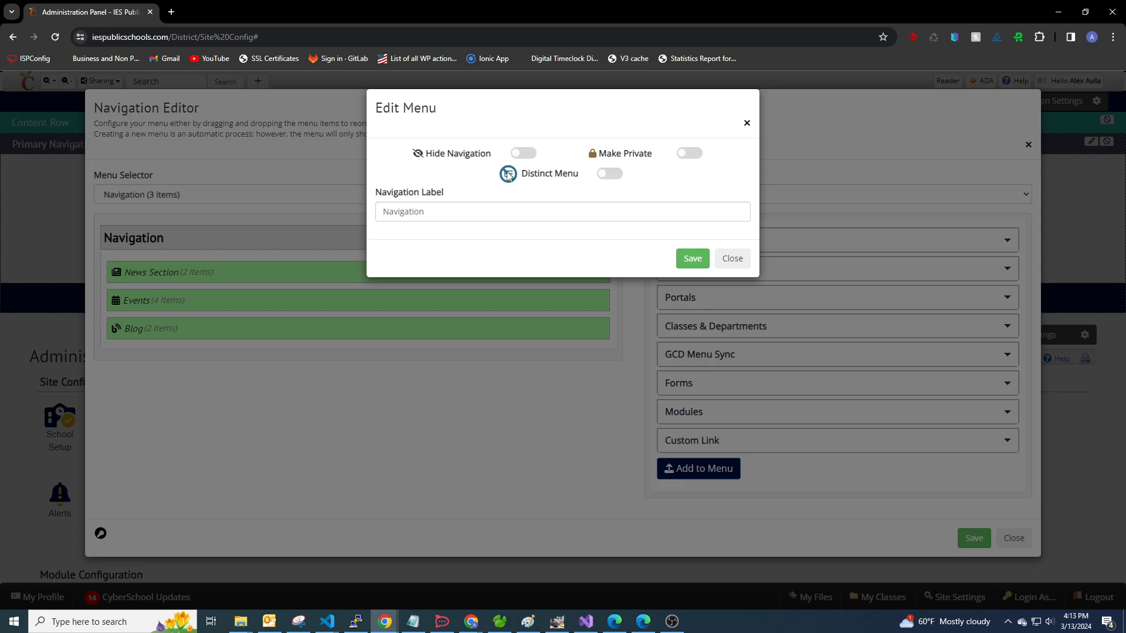
pyautogui.moveTo(508, 175)
pyautogui.click(731, 257)
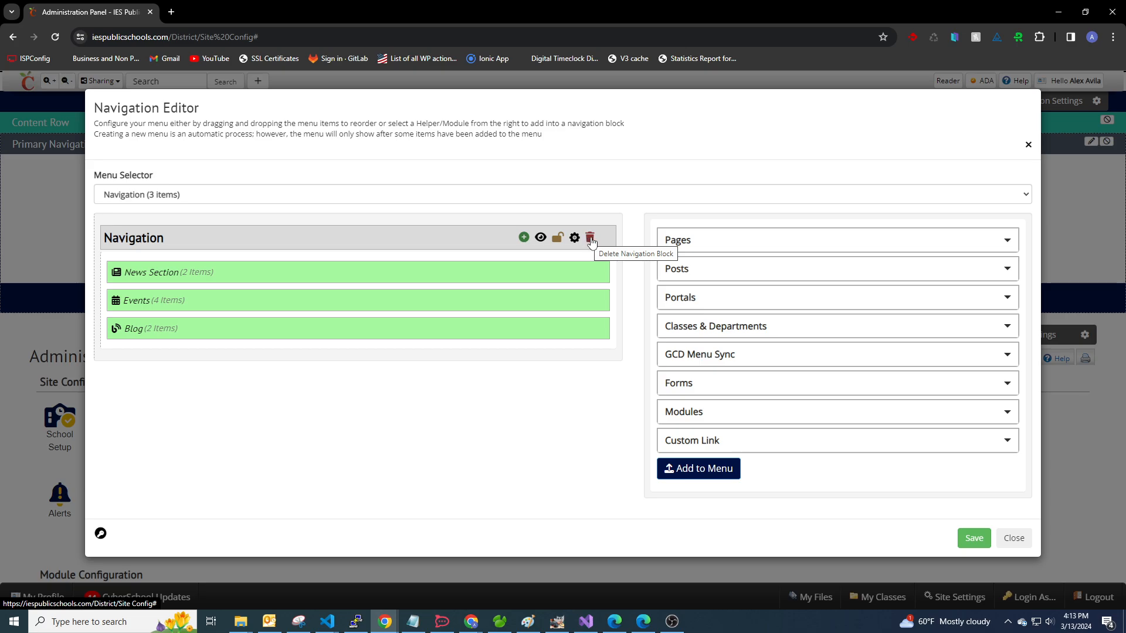
# Examine the Keep Data and Delete Data options for deleting the Navigation menu block, leaving without removing the block.
pyautogui.click(589, 239)
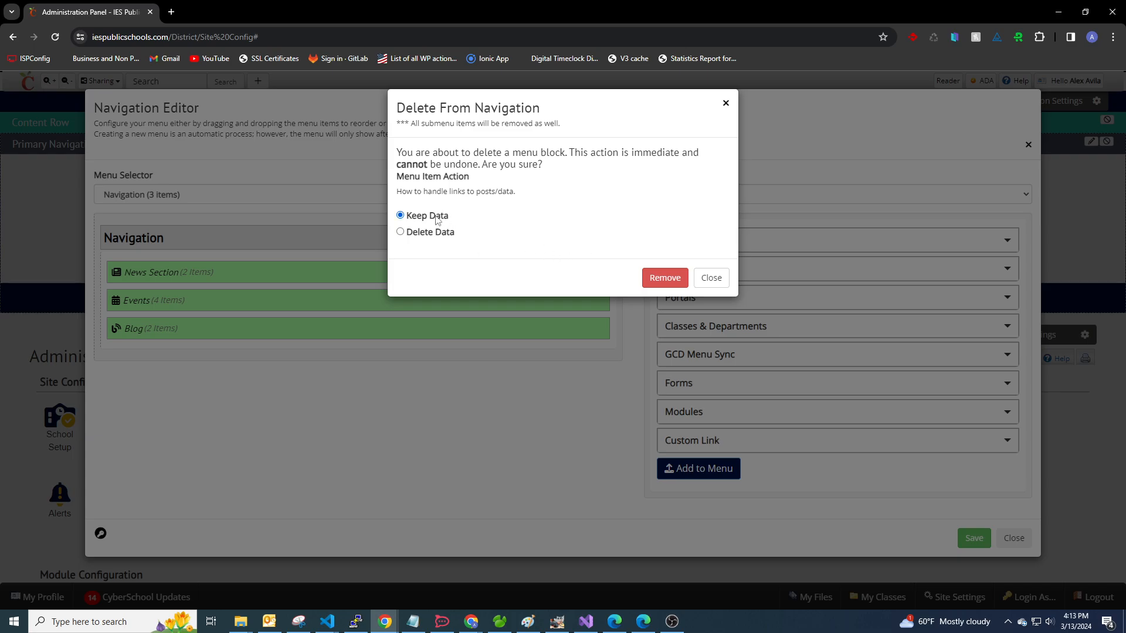
pyautogui.click(418, 233)
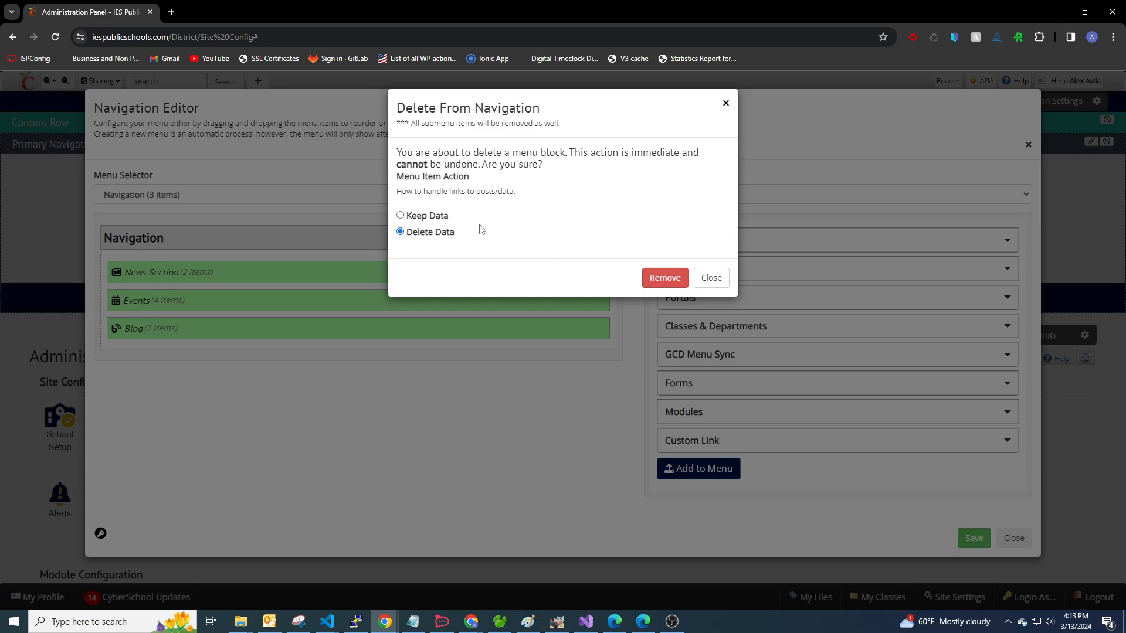
pyautogui.click(424, 217)
pyautogui.moveTo(571, 154); pyautogui.dragTo(676, 178)
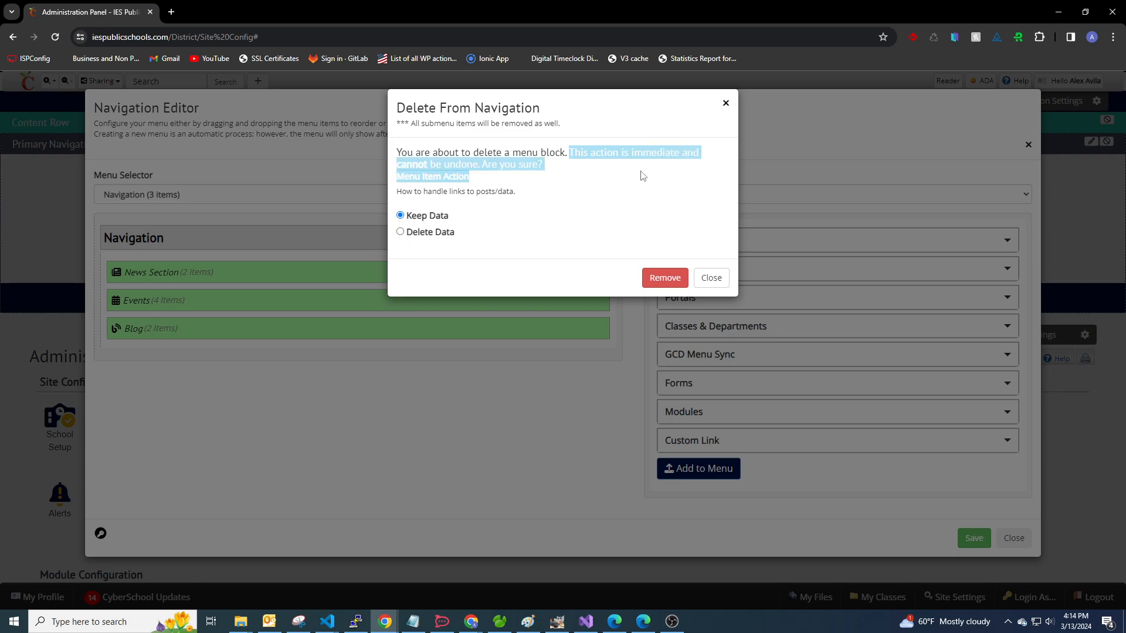
pyautogui.click(581, 168)
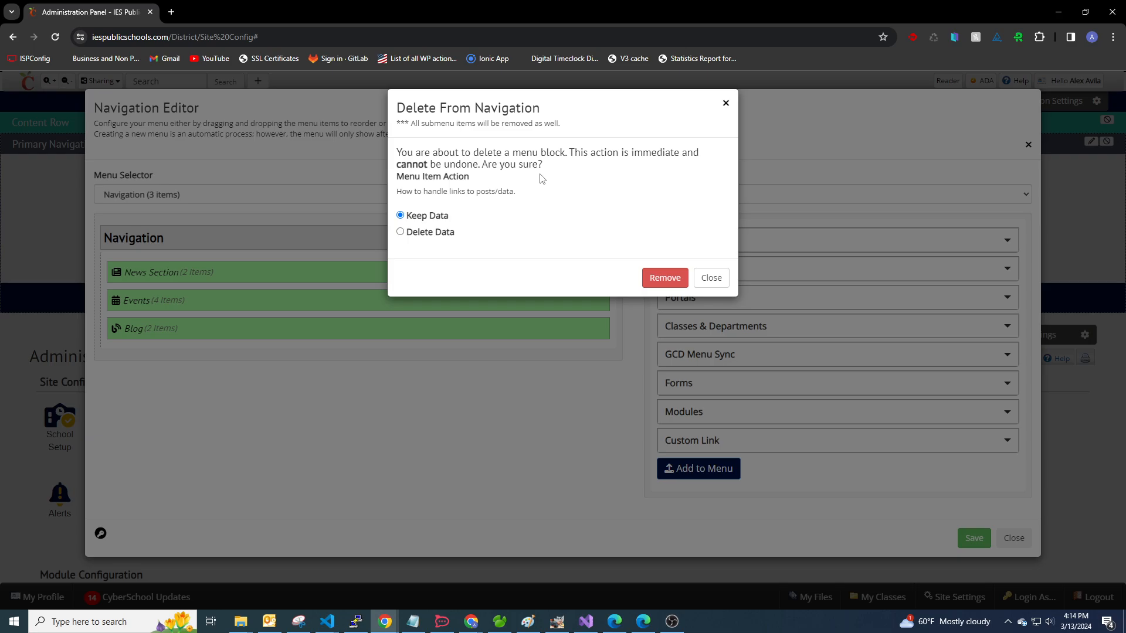
pyautogui.click(722, 283)
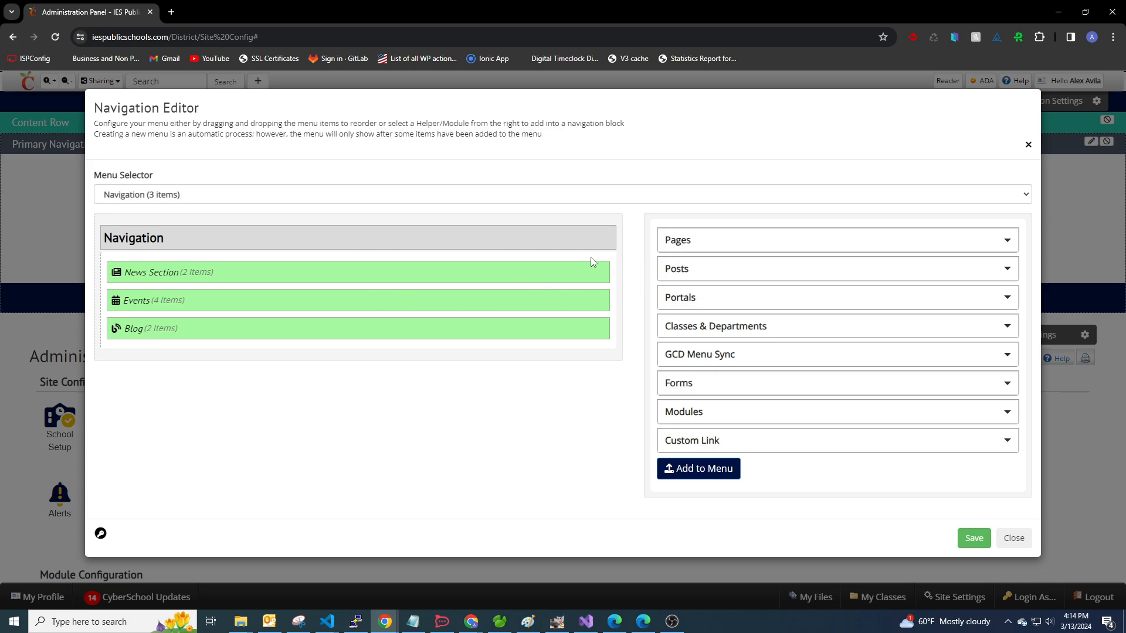
pyautogui.click(589, 233)
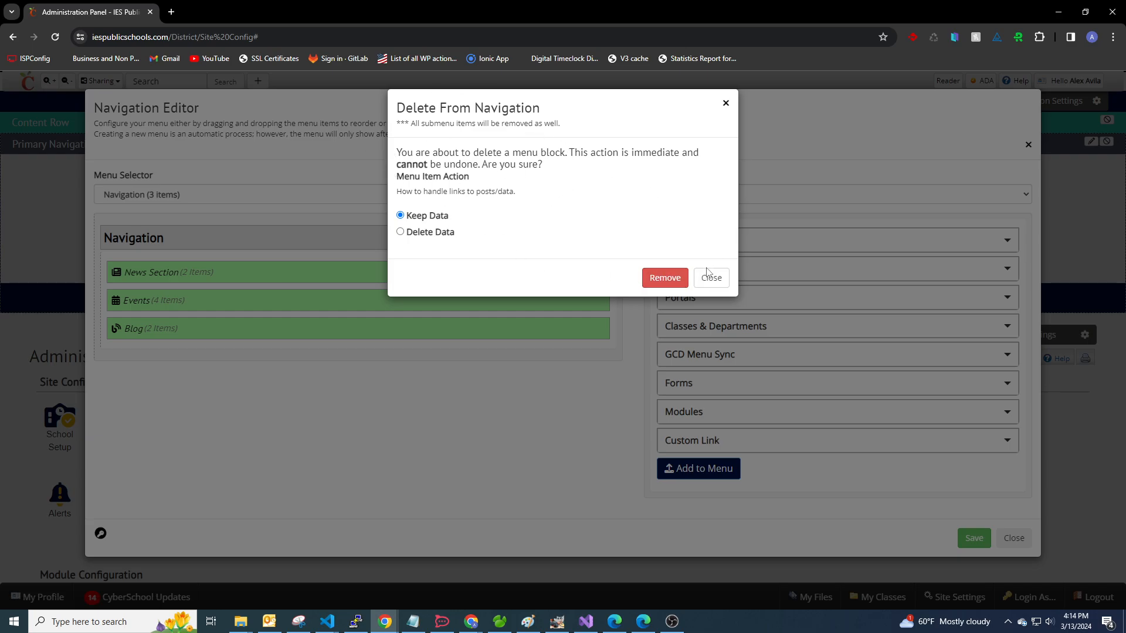
pyautogui.click(709, 275)
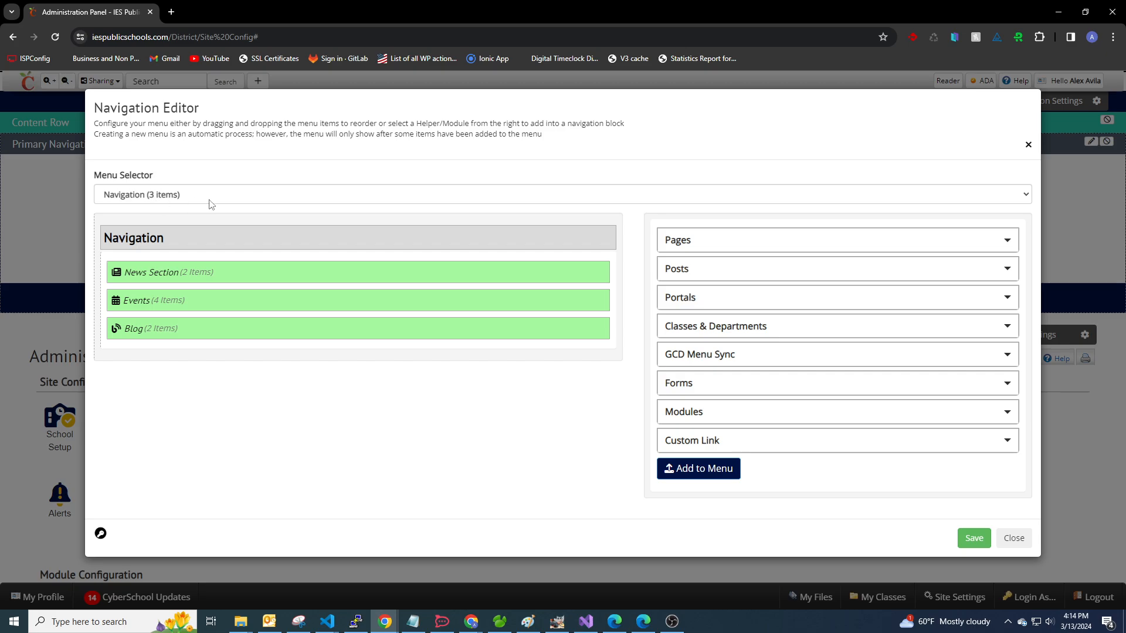
# Switch the editor from the Navigation menu back to the Top Nav menu.
pyautogui.moveTo(180, 257)
pyautogui.click(246, 197)
pyautogui.click(261, 221)
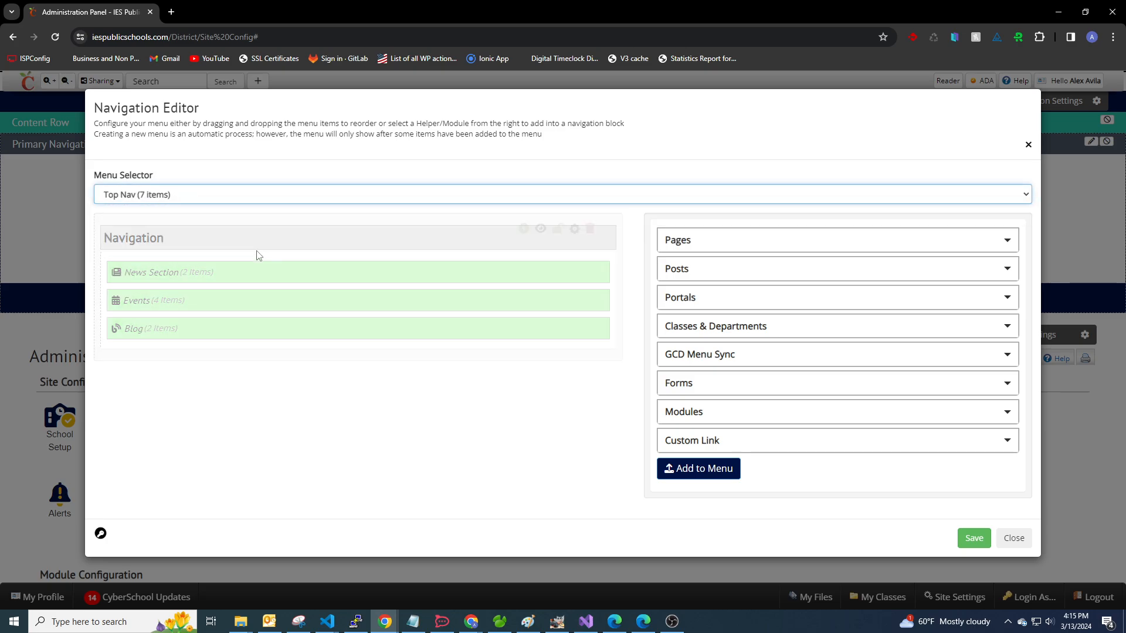